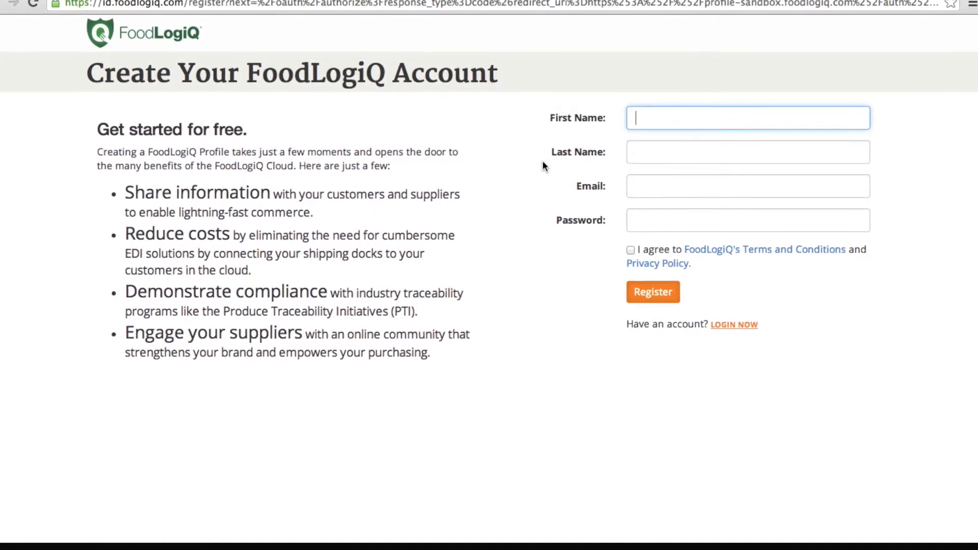
# Step: Register a FoodLogiQ account with the user's first name, last name, e-mail and password, accepting the terms
pyautogui.write('John')
pyautogui.press('Tab')
pyautogui.write('Smith')
pyautogui.press('Tab')
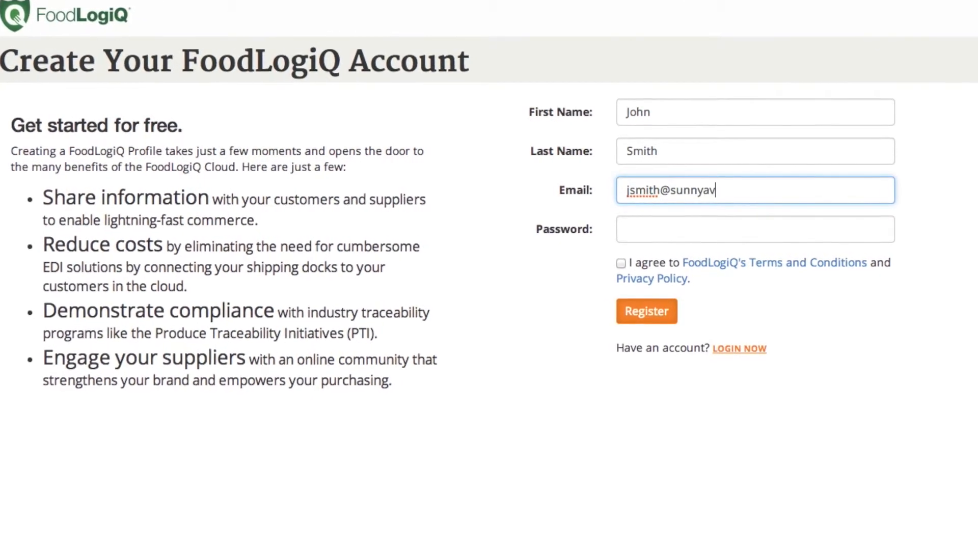
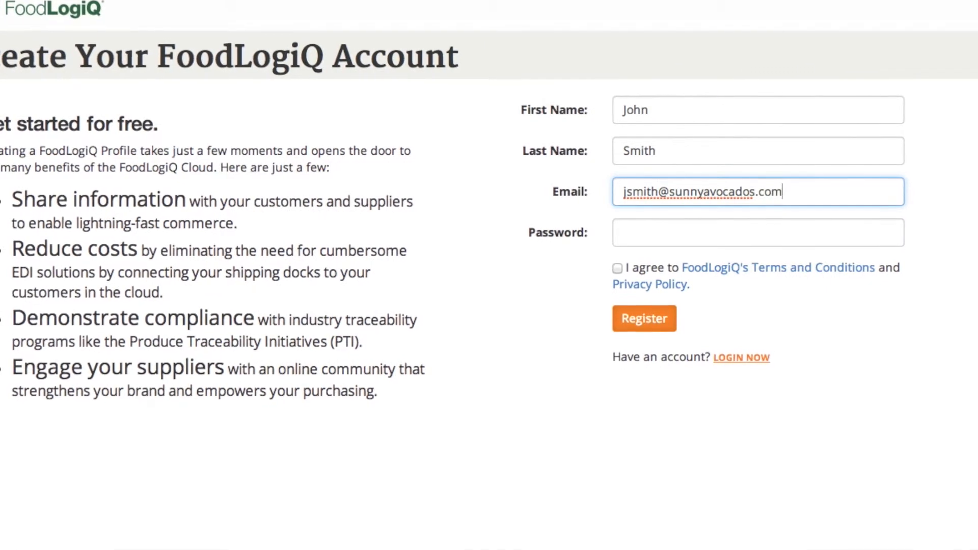
pyautogui.press('Tab')
pyautogui.write('••••••')
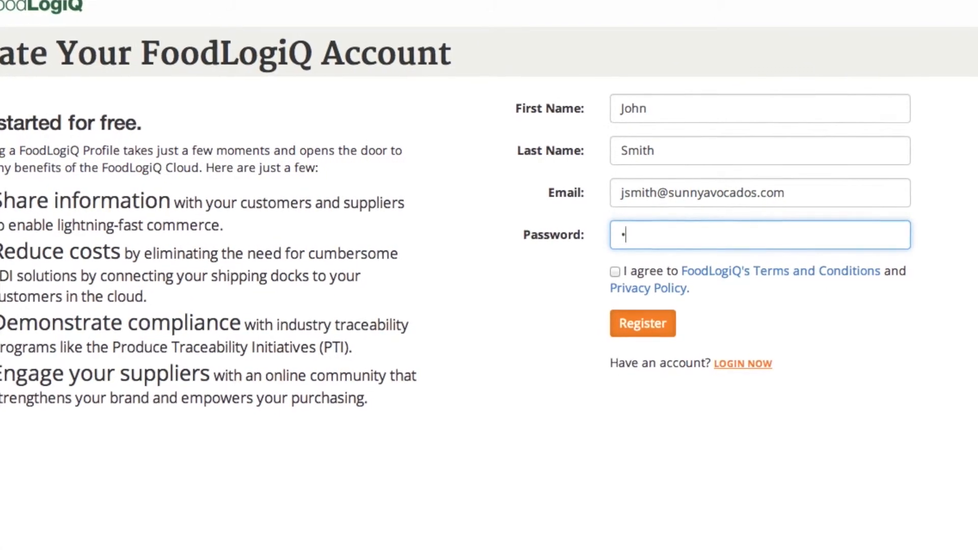
pyautogui.write('•••')
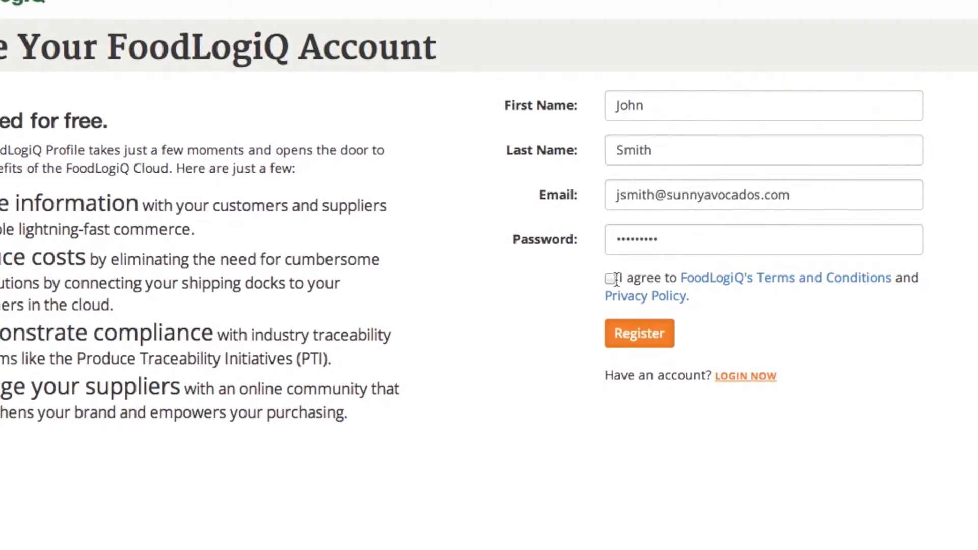
pyautogui.click(610, 279)
pyautogui.click(629, 337)
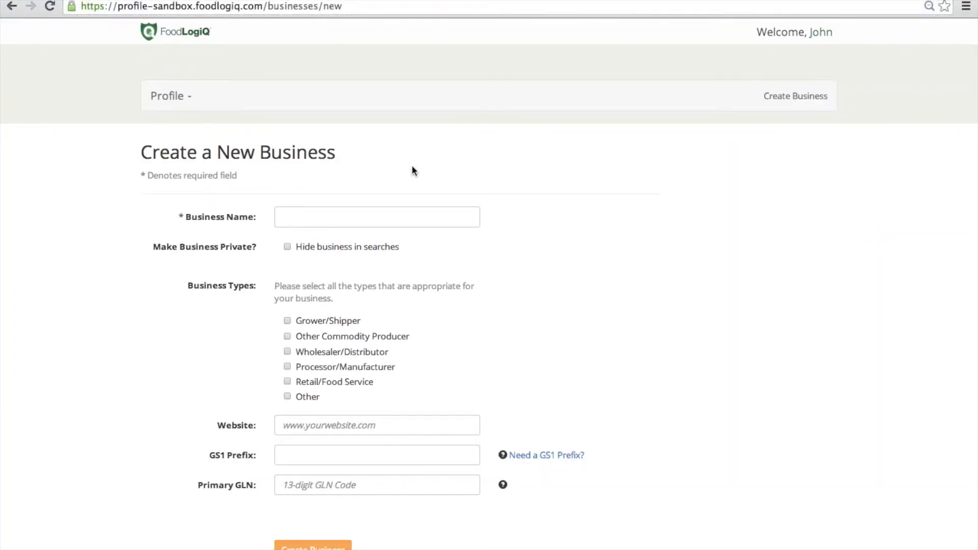
pyautogui.click(372, 217)
pyautogui.write('Sunn')
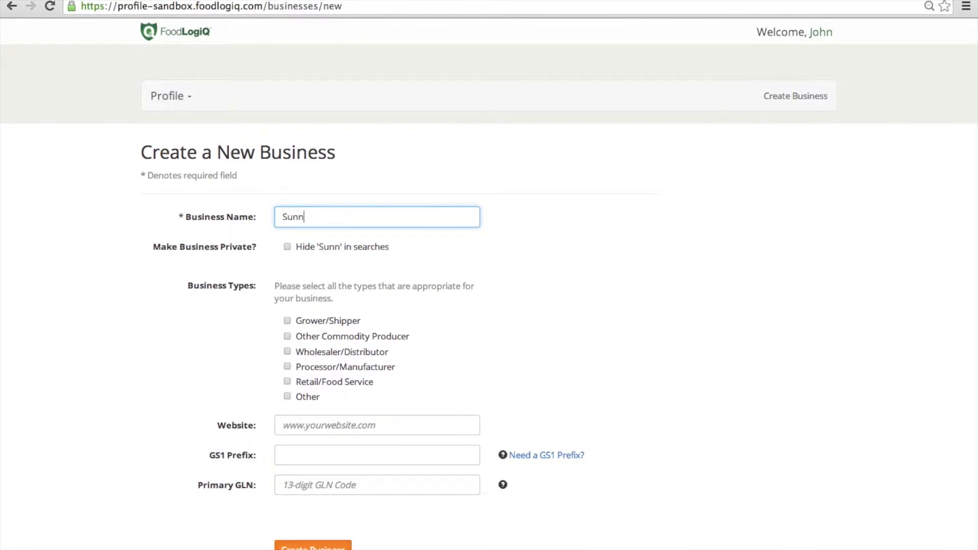
pyautogui.write('y Avocado')
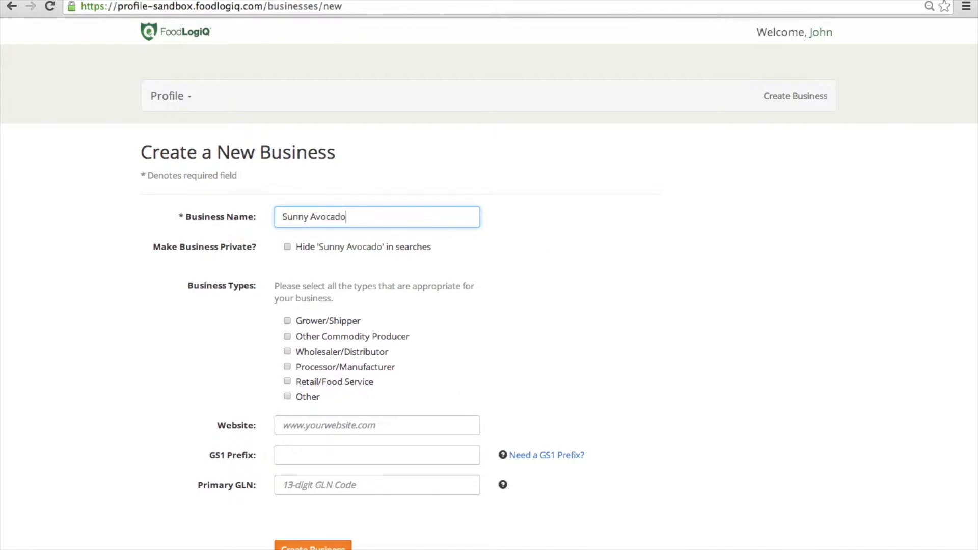
pyautogui.write(' Co')
pyautogui.click(288, 321)
pyautogui.click(315, 424)
pyautogui.write('www.sun')
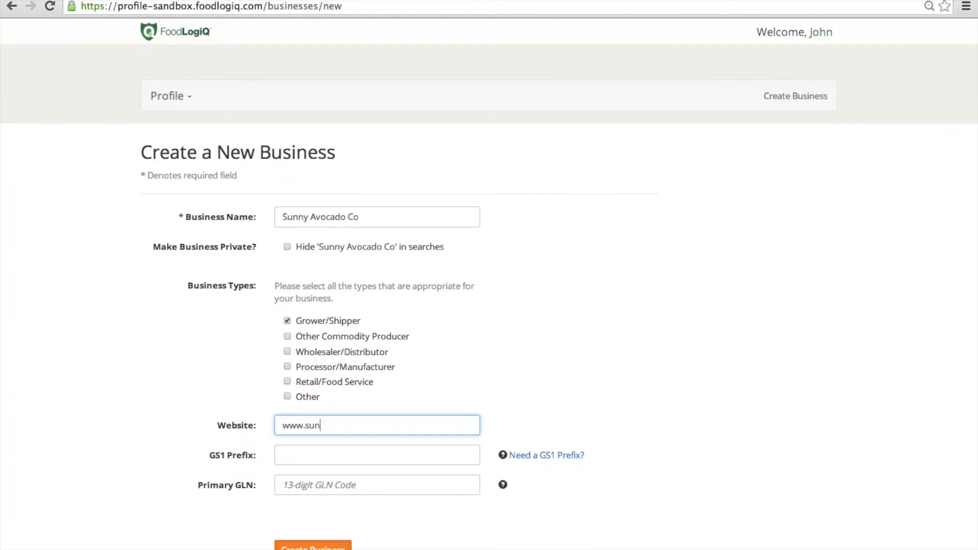
pyautogui.write('nyavocados.com')
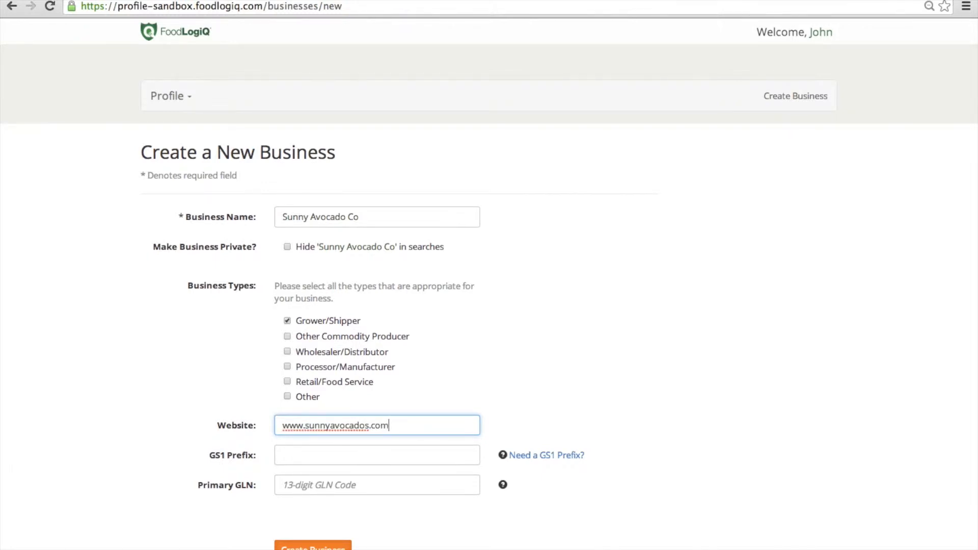
pyautogui.press('Tab')
pyautogui.write('01234567')
pyautogui.click(285, 484)
pyautogui.write('0123456700017')
pyautogui.click(308, 546)
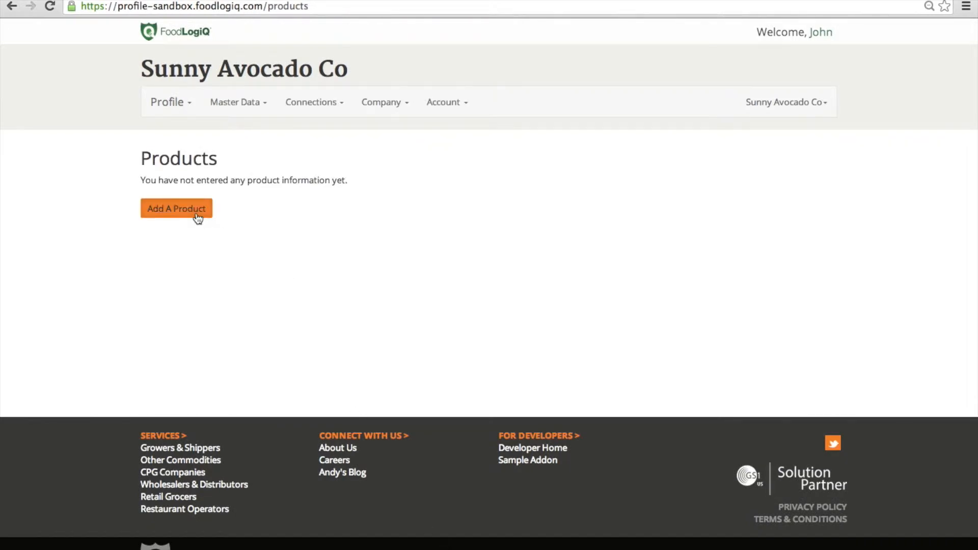
pyautogui.click(194, 216)
pyautogui.click(351, 186)
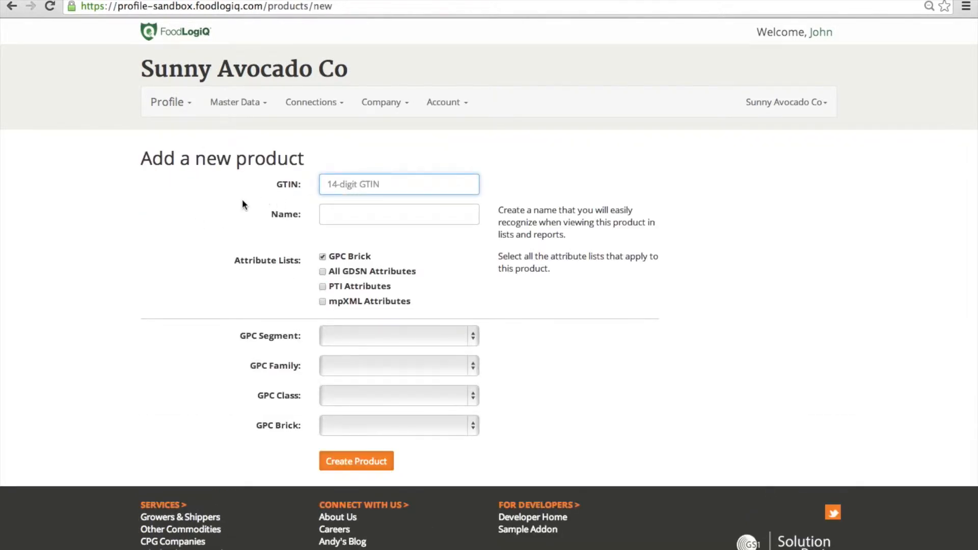
pyautogui.write('101')
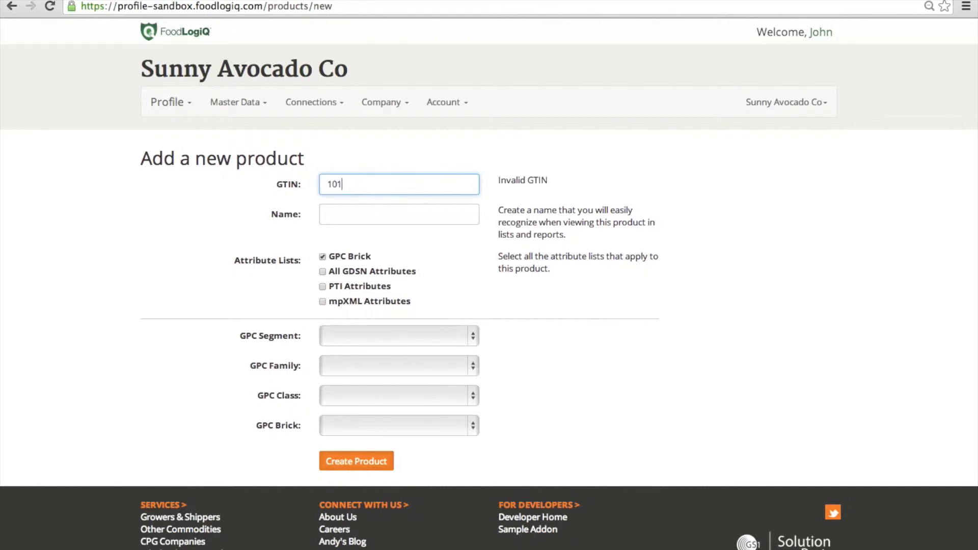
pyautogui.write('23456700021')
pyautogui.press('Tab')
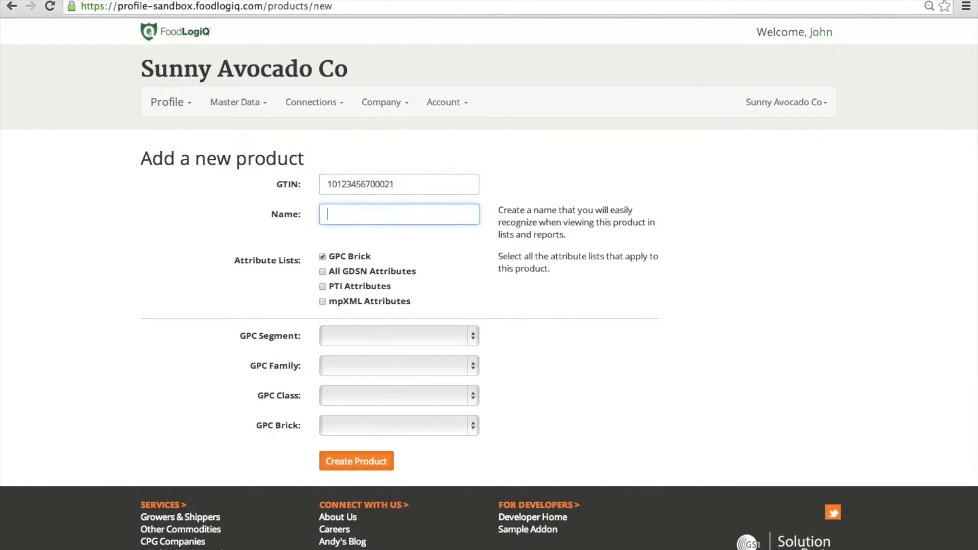
pyautogui.write('US H')
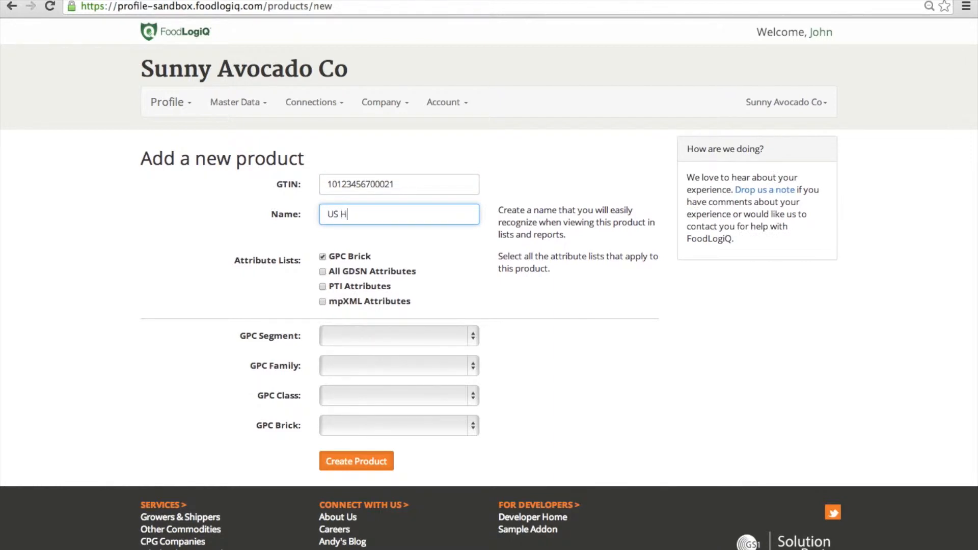
pyautogui.write('Ass Avocados')
pyautogui.click(354, 214)
pyautogui.press('BackSpace')
pyautogui.write('a')
pyautogui.click(408, 215)
pyautogui.write('Sz 48')
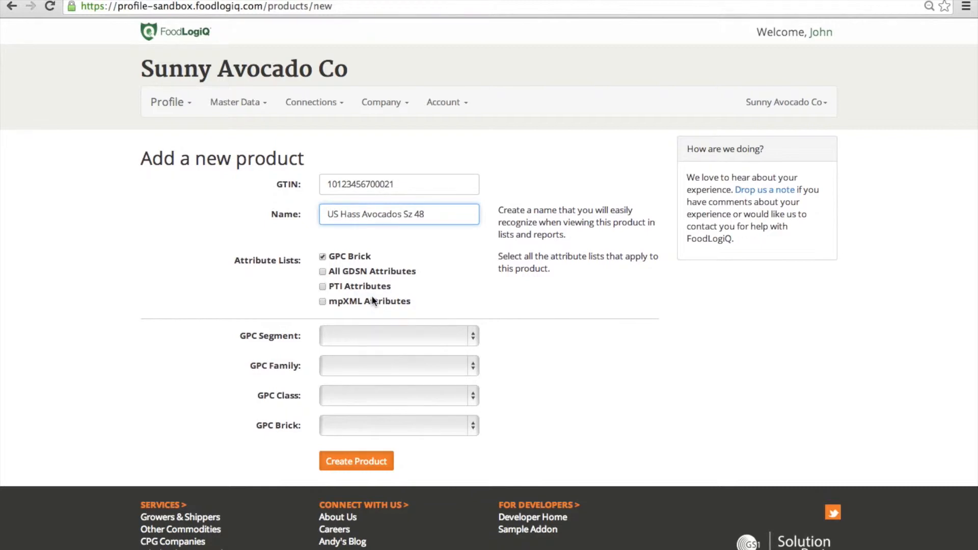
pyautogui.click(461, 337)
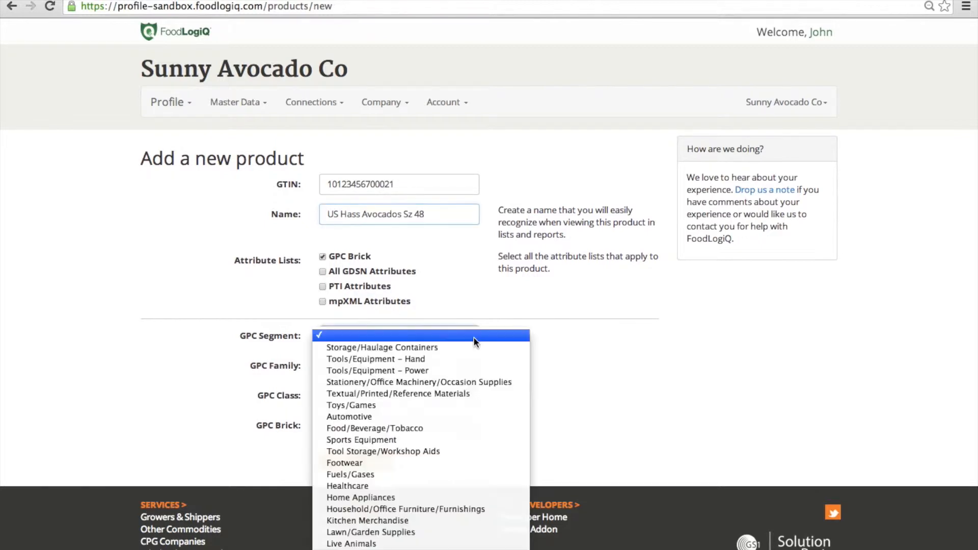
# Step: Classify the product under Food/Beverage/Tobacco, unprocessed fruits, Avocados, brick Avocados - Pebbled Peel (Hass-Type)
pyautogui.click(415, 428)
pyautogui.click(472, 365)
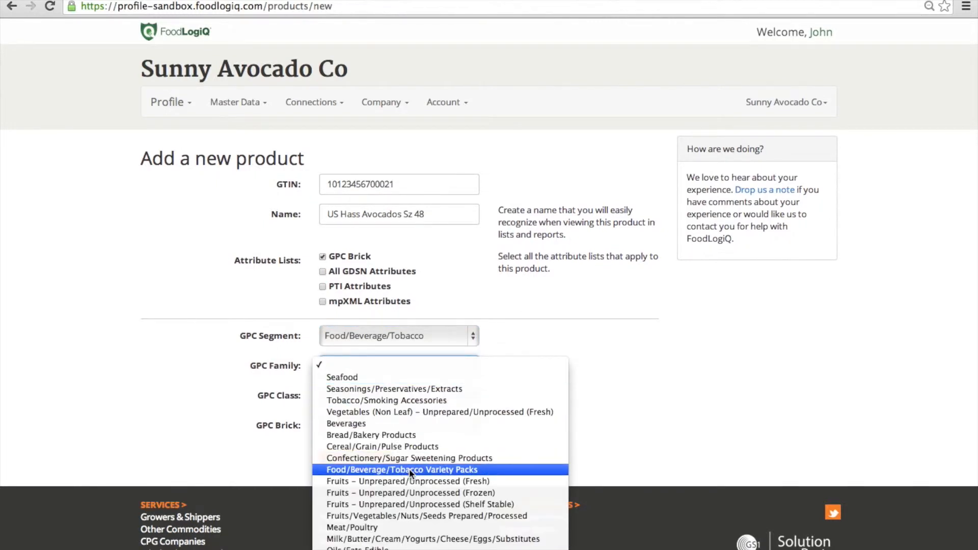
pyautogui.click(415, 480)
pyautogui.click(460, 398)
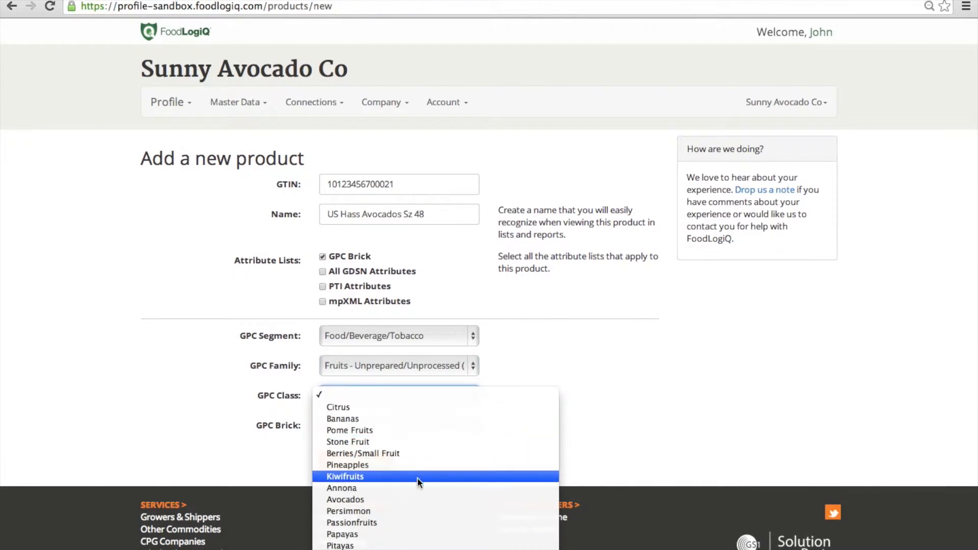
pyautogui.click(410, 498)
pyautogui.click(473, 427)
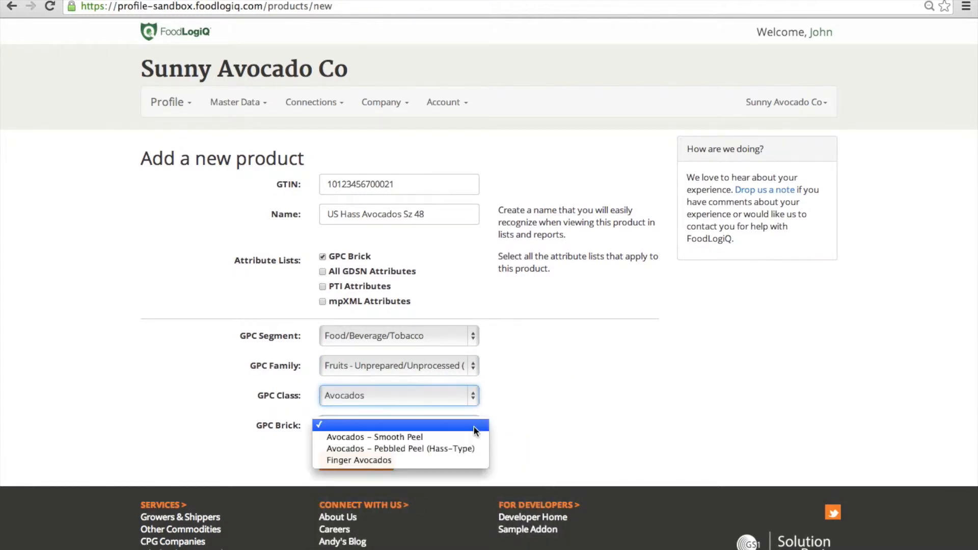
pyautogui.click(458, 449)
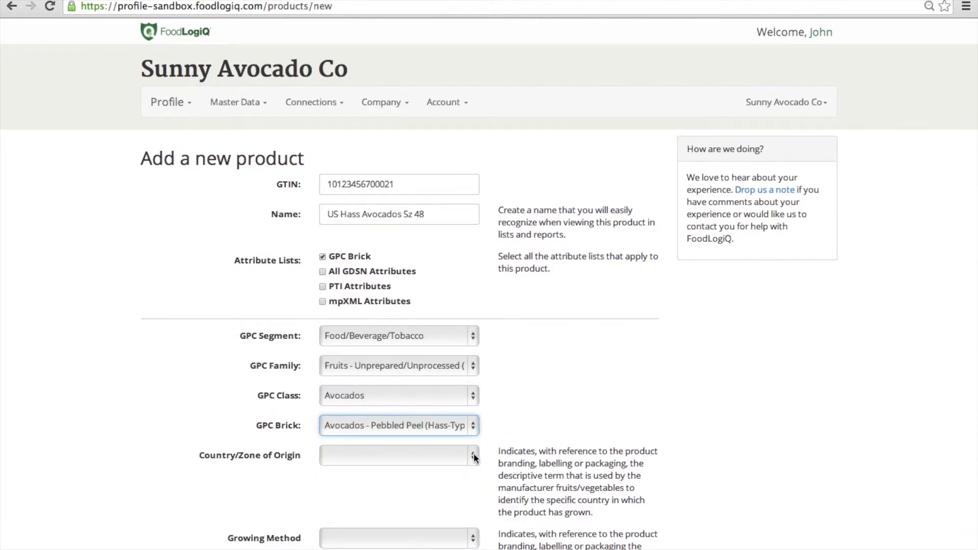
# Step: Set country of origin to USA - UNCLASSIFIED and growing method to CONVENTIONAL
pyautogui.click(473, 455)
pyautogui.scroll(-20, 473, 453)
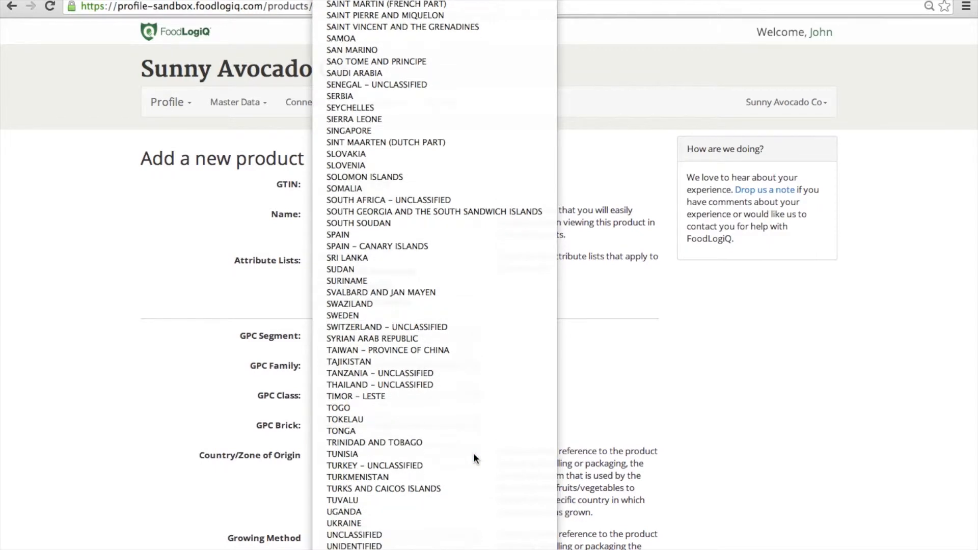
pyautogui.scroll(-5, 473, 453)
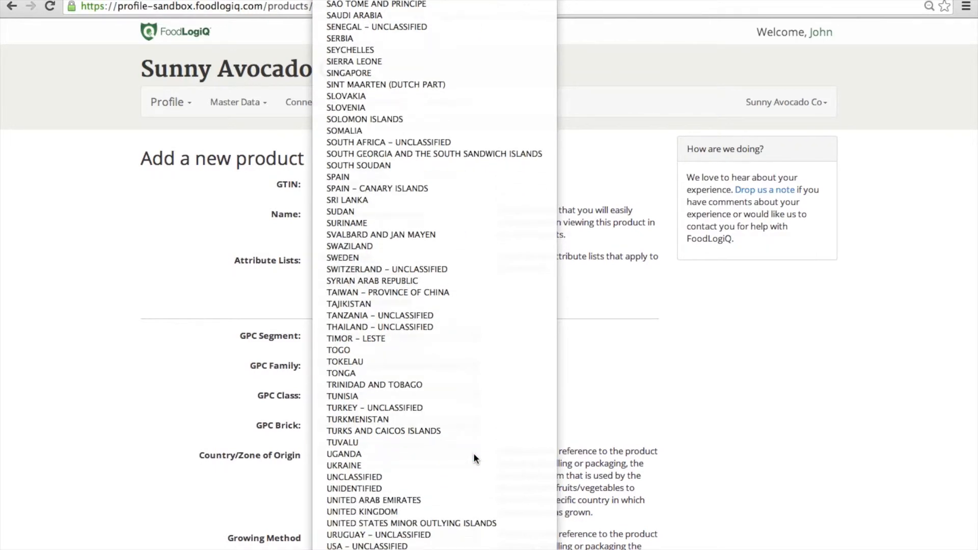
pyautogui.press('Return')
pyautogui.click(473, 537)
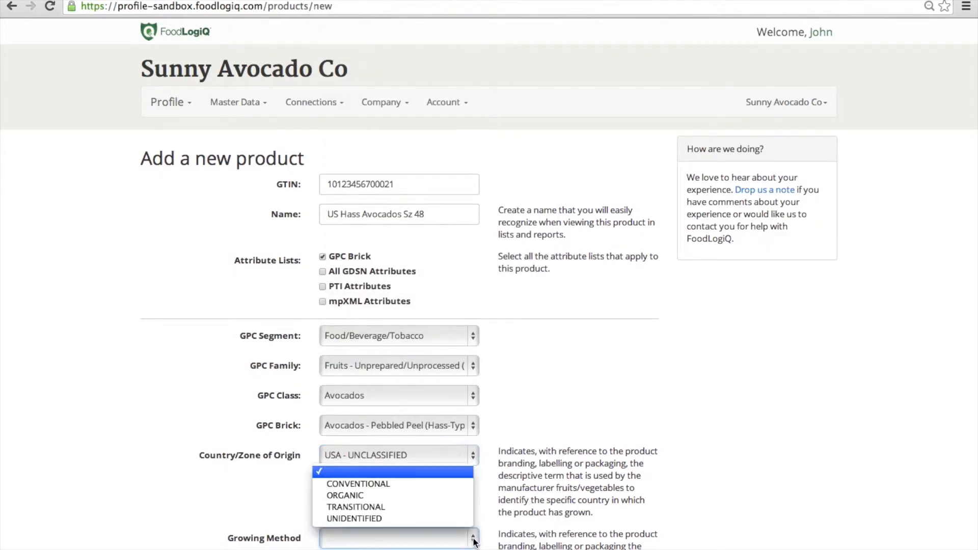
pyautogui.click(412, 484)
# Step: Set UNECE quality to CLASS II and include the PTI Attributes fields
pyautogui.scroll(-7, 614, 474)
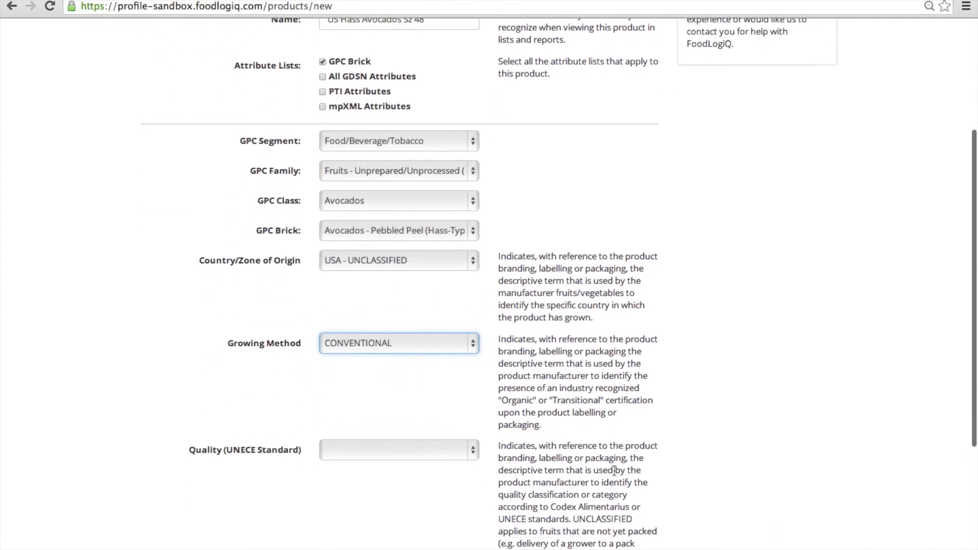
pyautogui.click(477, 269)
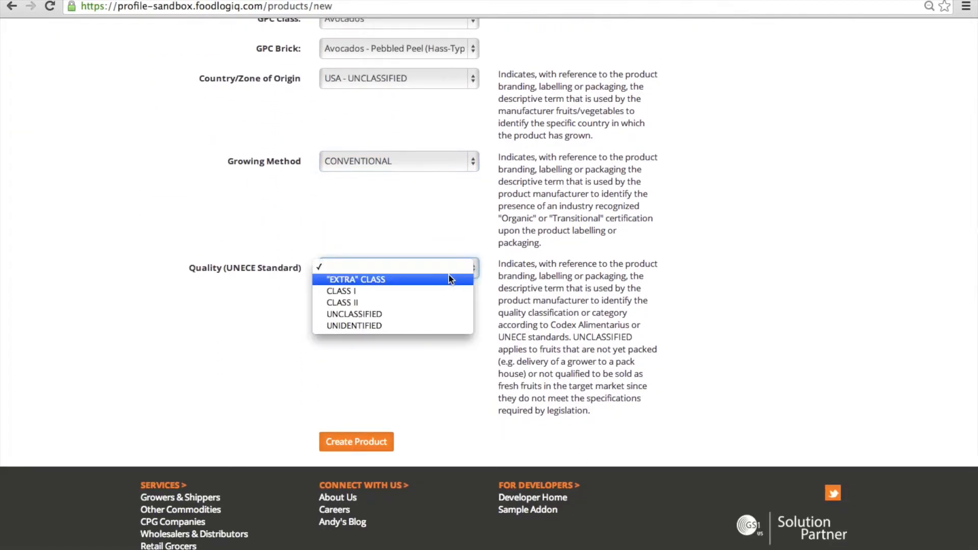
pyautogui.click(423, 301)
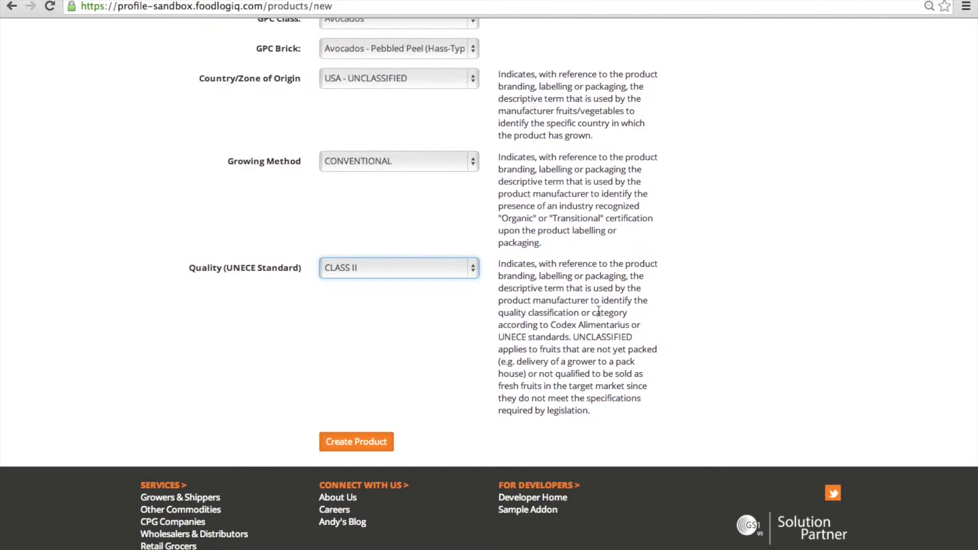
pyautogui.scroll(7, 601, 307)
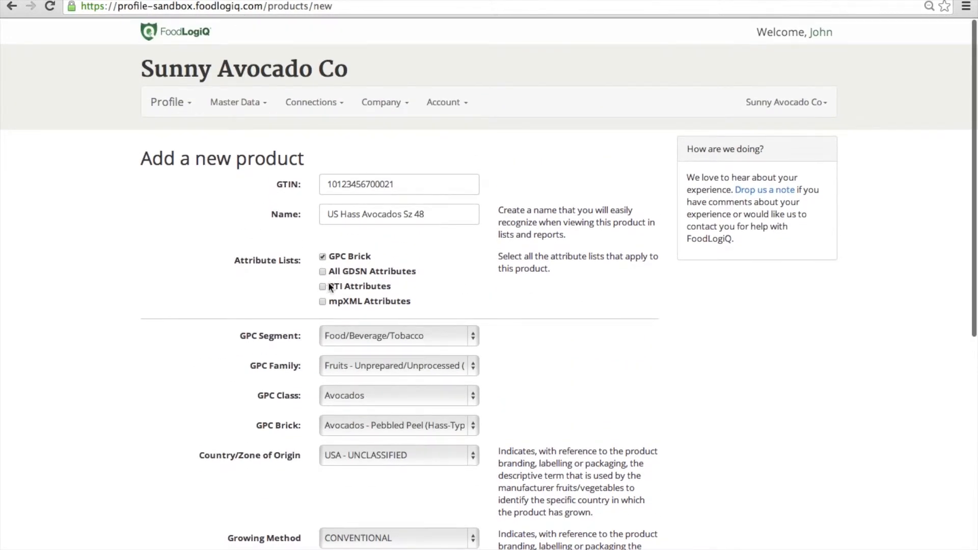
pyautogui.click(322, 287)
# Step: Enter PTI brand name 'Hass Avocados', functional name 'Avocados' and grade code '#2'
pyautogui.scroll(-12, 566, 387)
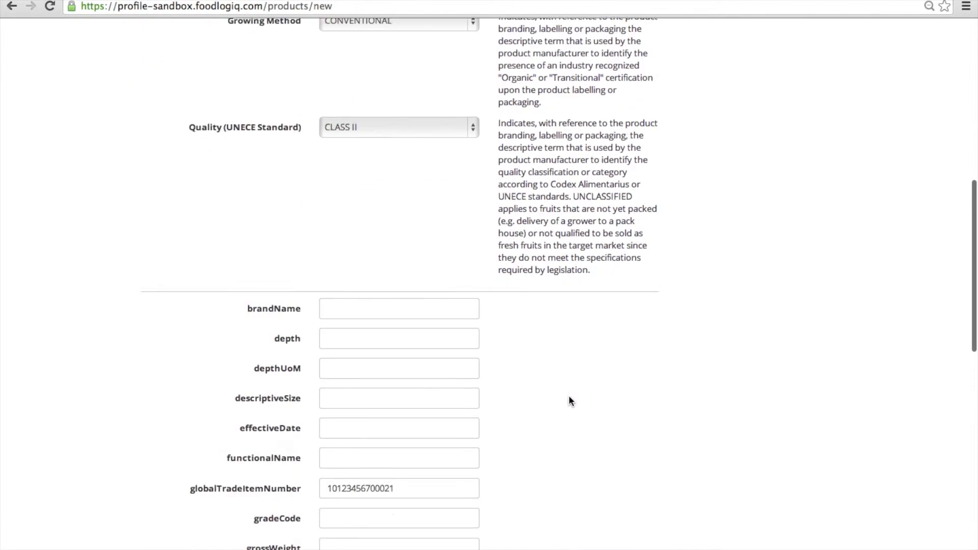
pyautogui.scroll(-3, 569, 400)
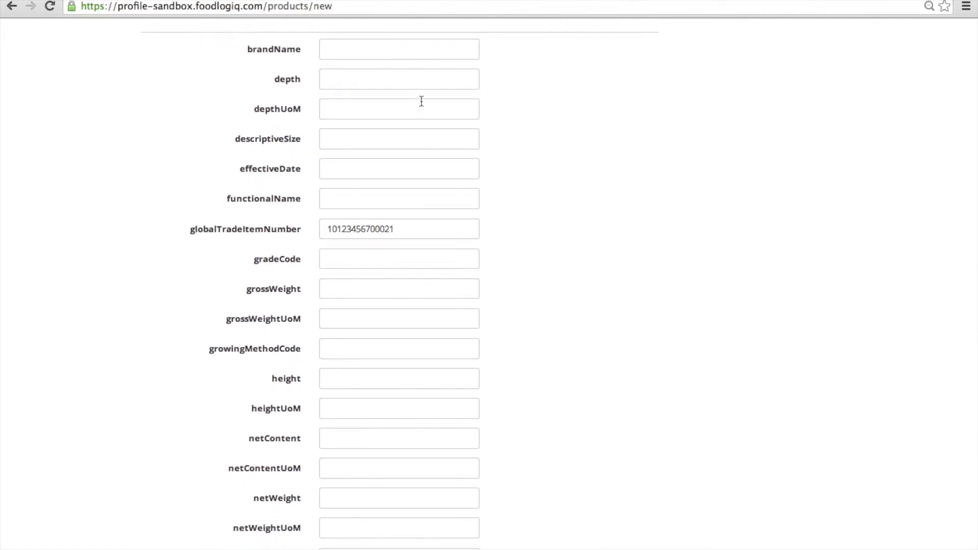
pyautogui.click(398, 51)
pyautogui.write('Hass Avocados')
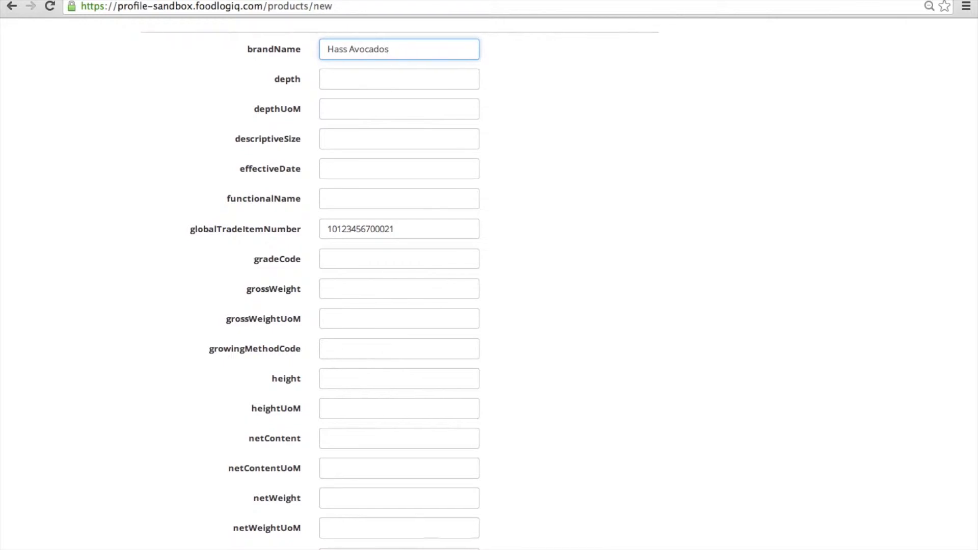
pyautogui.click(382, 198)
pyautogui.write('Avocaods')
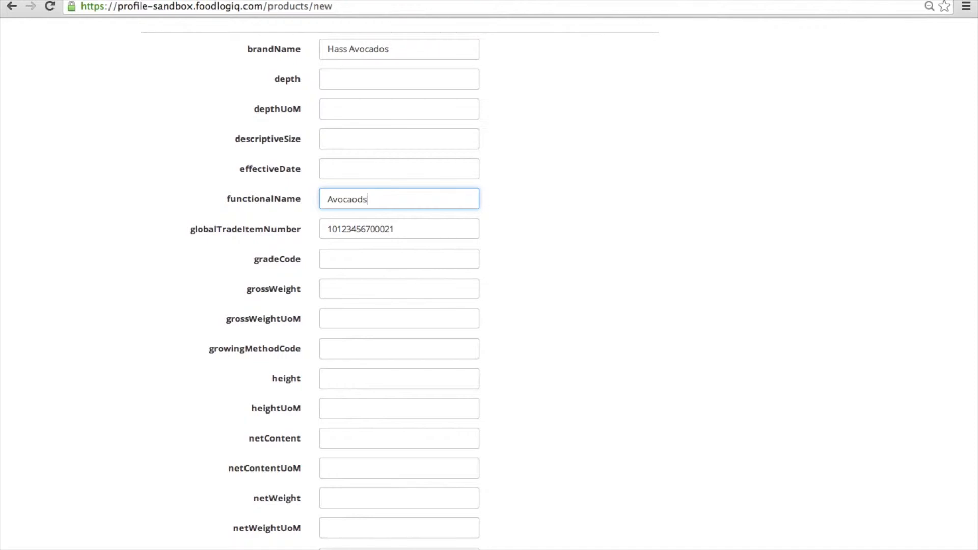
pyautogui.press('BackSpace')
pyautogui.press('BackSpace')
pyautogui.write('dos')
pyautogui.click(376, 263)
pyautogui.write('#2')
# Step: Set net content TrayPackSz48, country of origin US and variant Hass, then create the product
pyautogui.scroll(-5, 401, 341)
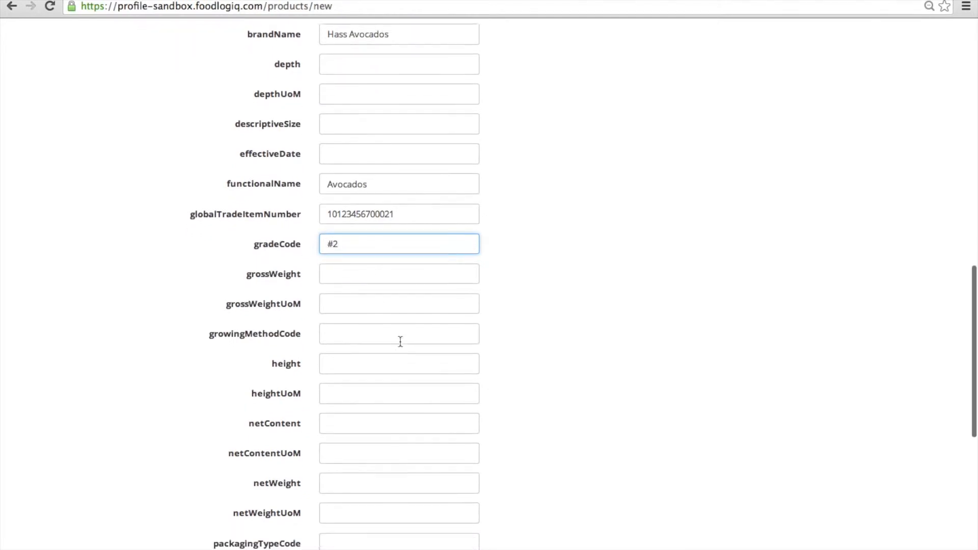
pyautogui.click(358, 261)
pyautogui.write('TrayPackSz48')
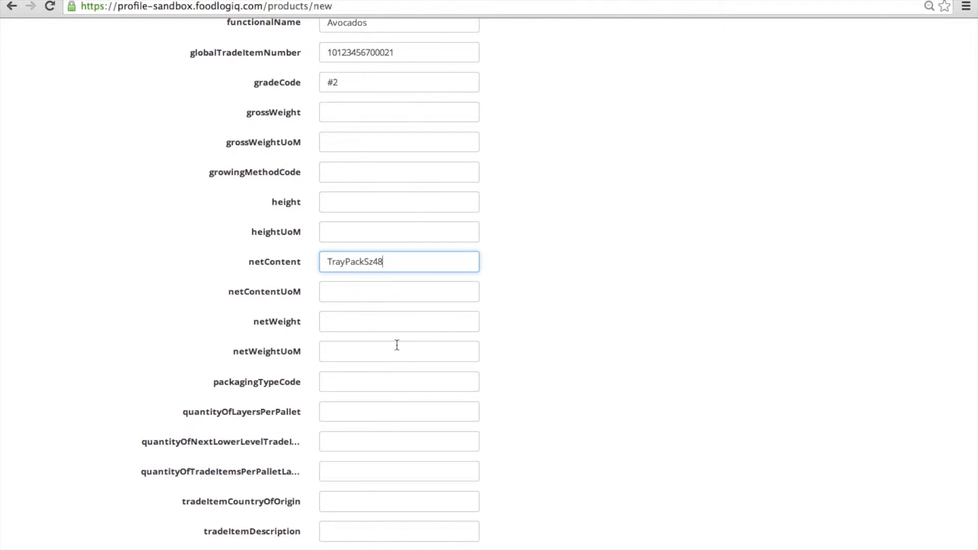
pyautogui.scroll(-5, 397, 345)
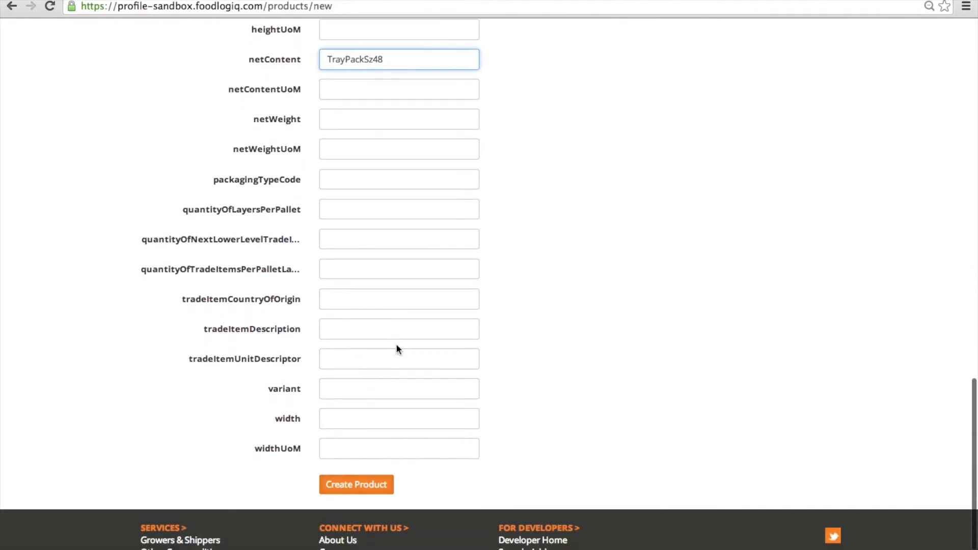
pyautogui.click(376, 304)
pyautogui.write('US')
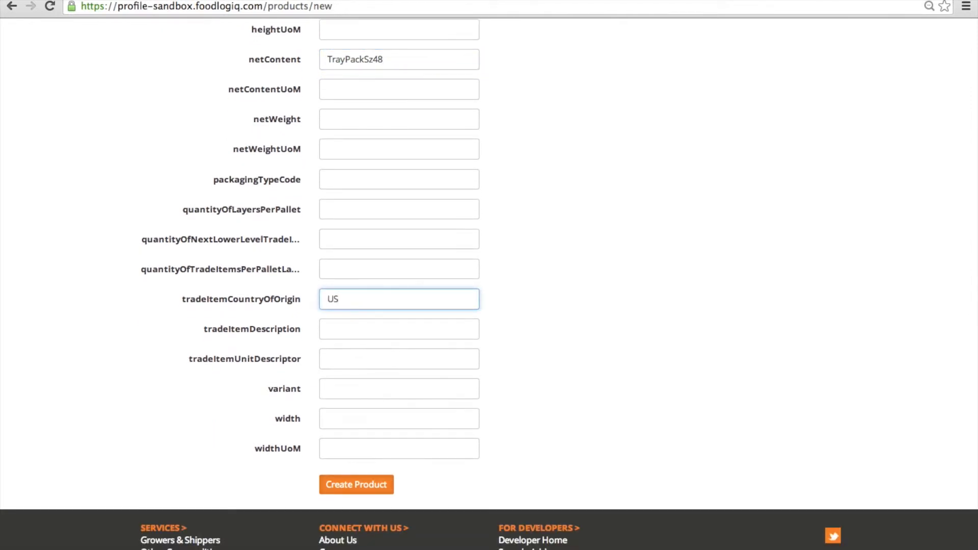
pyautogui.click(355, 388)
pyautogui.write('Ha')
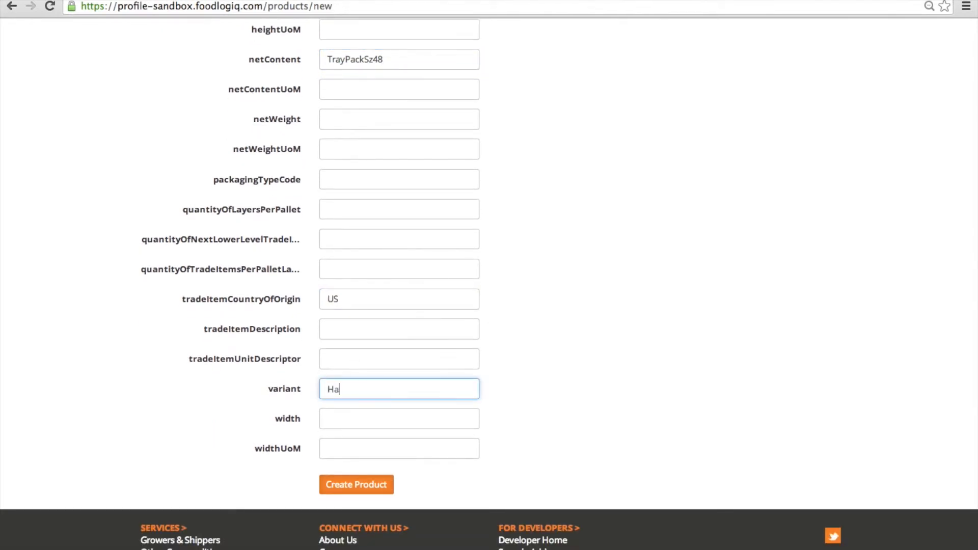
pyautogui.write('ss')
pyautogui.click(366, 487)
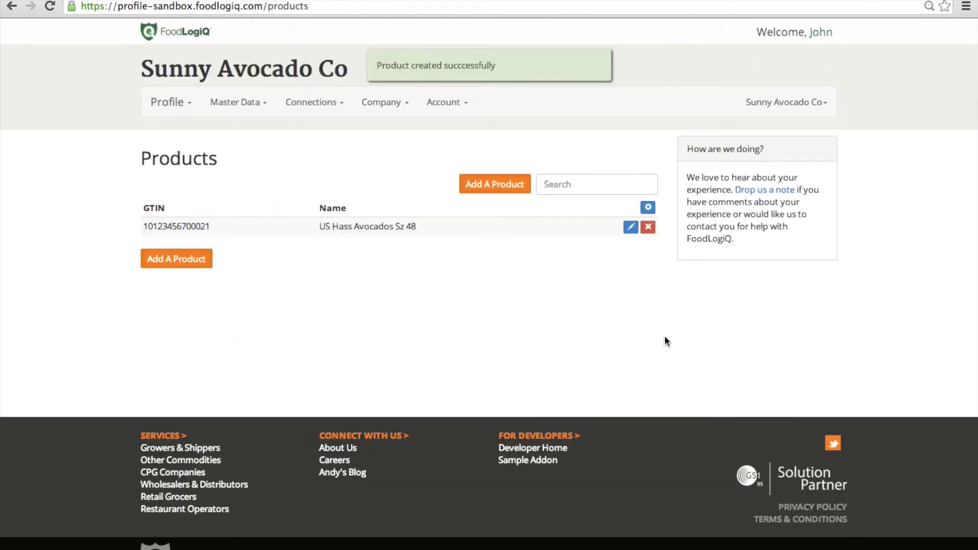
pyautogui.click(254, 105)
pyautogui.click(250, 146)
pyautogui.click(197, 205)
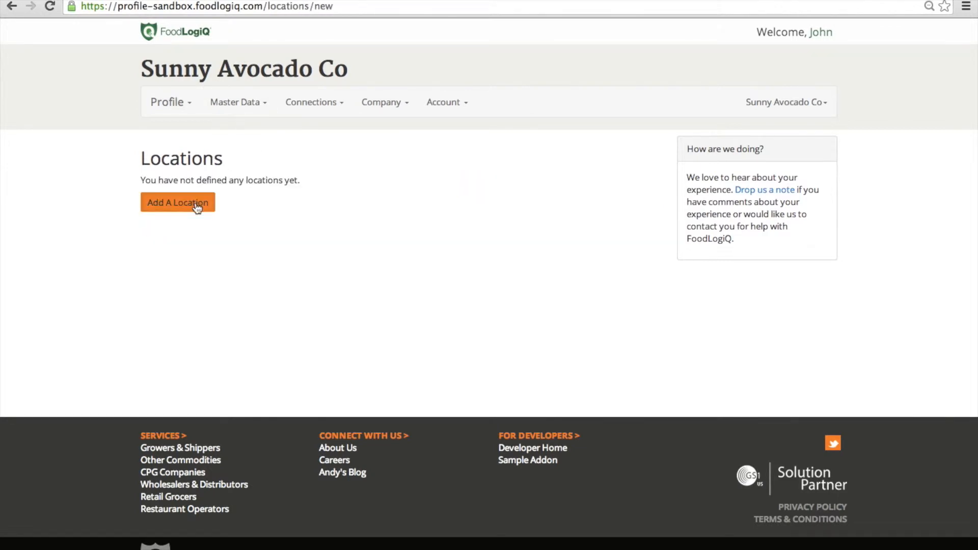
pyautogui.click(391, 185)
pyautogui.write('Fal')
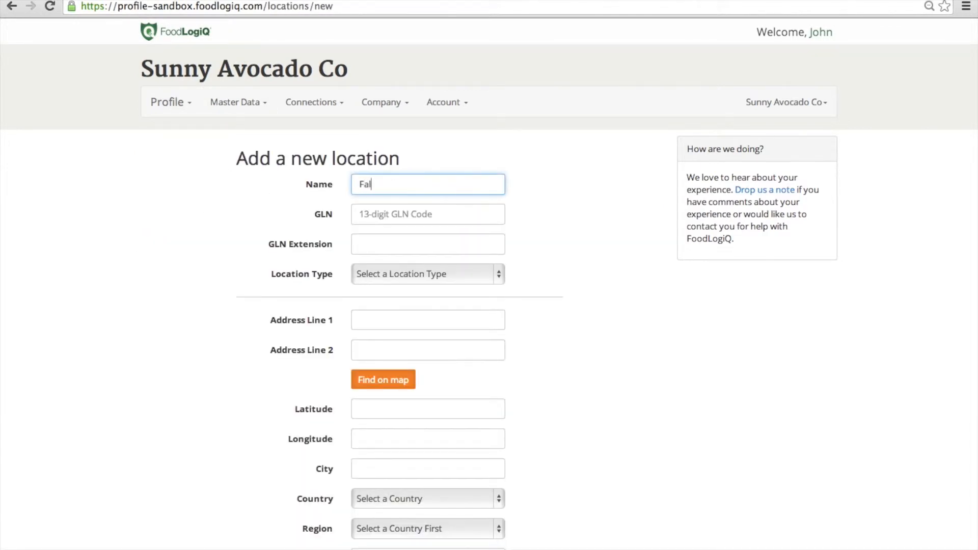
pyautogui.write('lbrook Packing Hou')
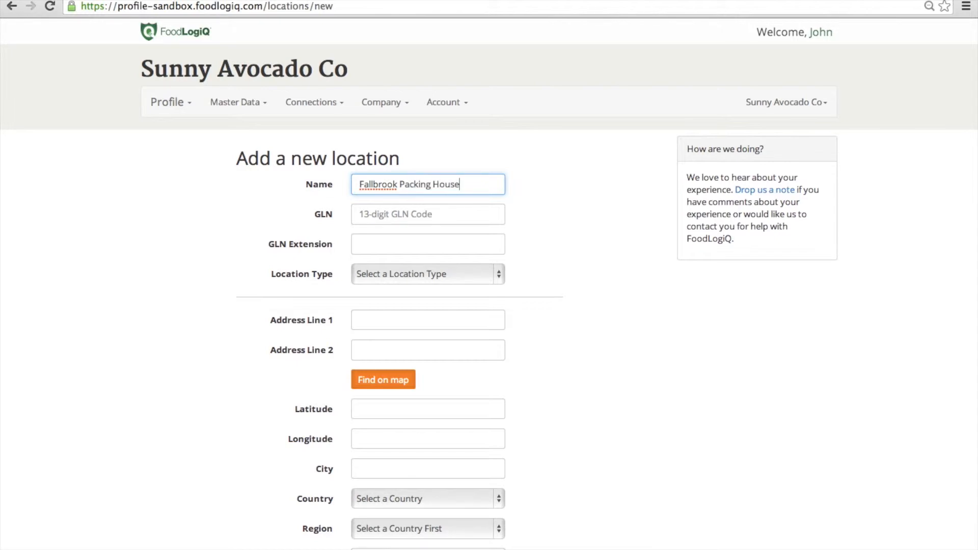
pyautogui.write('se')
pyautogui.click(468, 211)
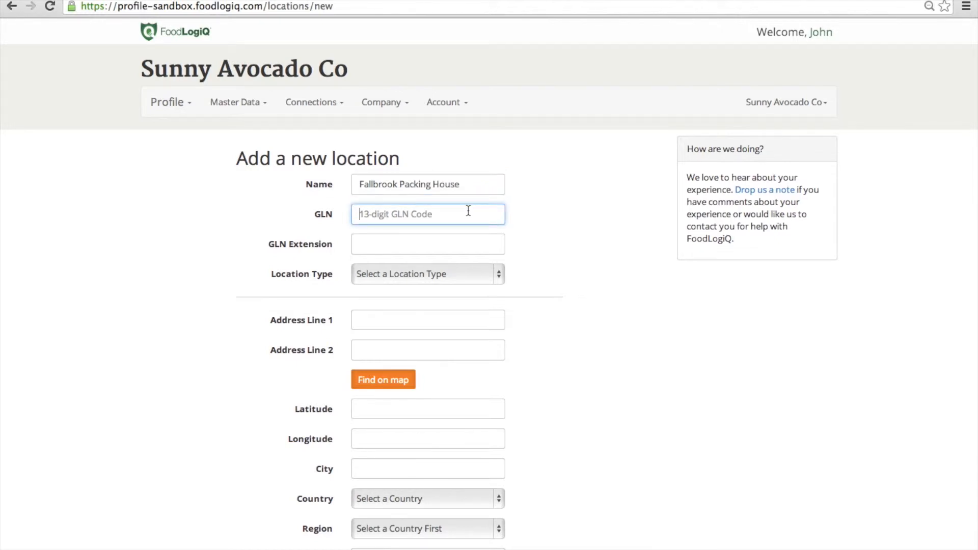
pyautogui.write('0123456700017')
pyautogui.press('Tab')
pyautogui.press('Tab')
pyautogui.click(499, 273)
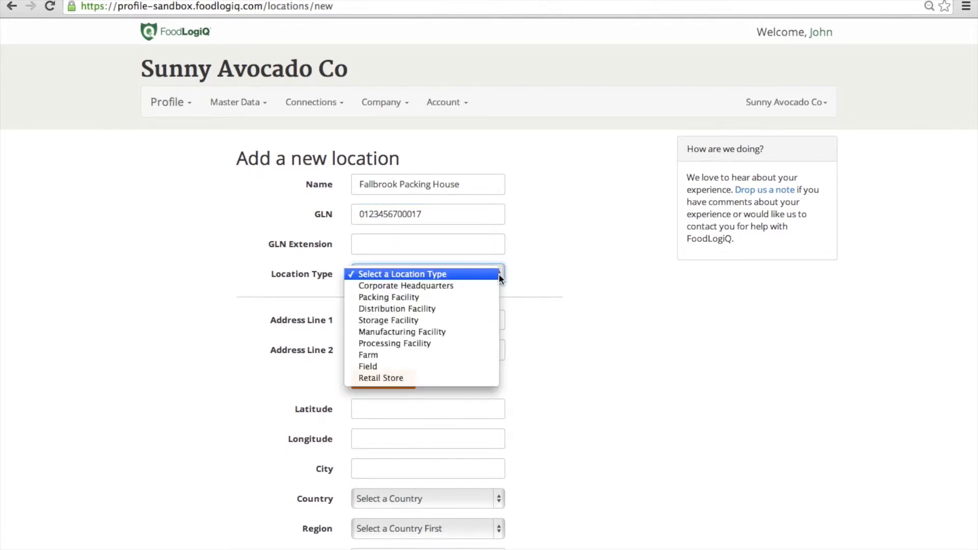
pyautogui.click(465, 299)
# Step: Give the location address 123 Hwy 52 N, Fallbrook, US, CA, 92028 and save it
pyautogui.click(432, 319)
pyautogui.write('123 Hwy')
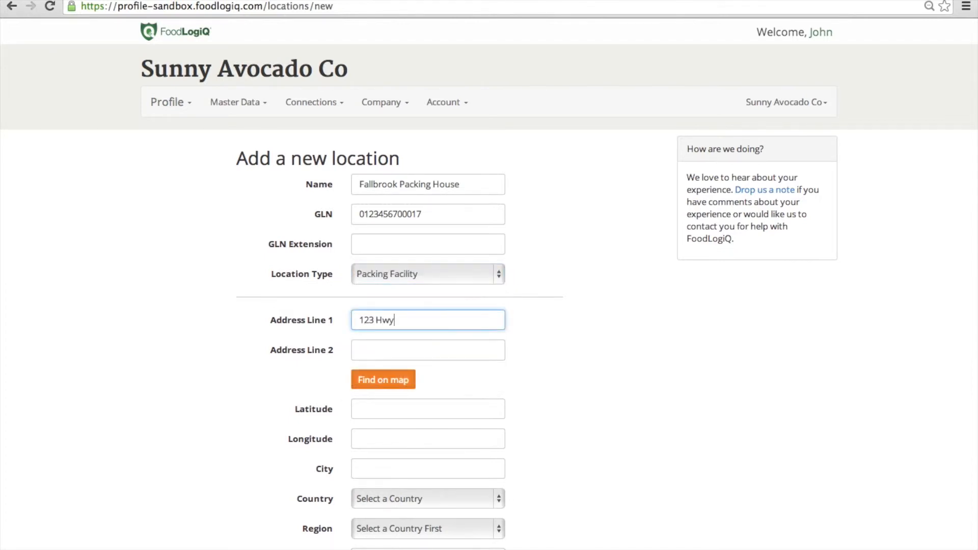
pyautogui.write(' 52 N')
pyautogui.press('Tab')
pyautogui.press('Tab')
pyautogui.press('Tab')
pyautogui.press('Tab')
pyautogui.press('Tab')
pyautogui.write('Fallbrook')
pyautogui.press('Tab')
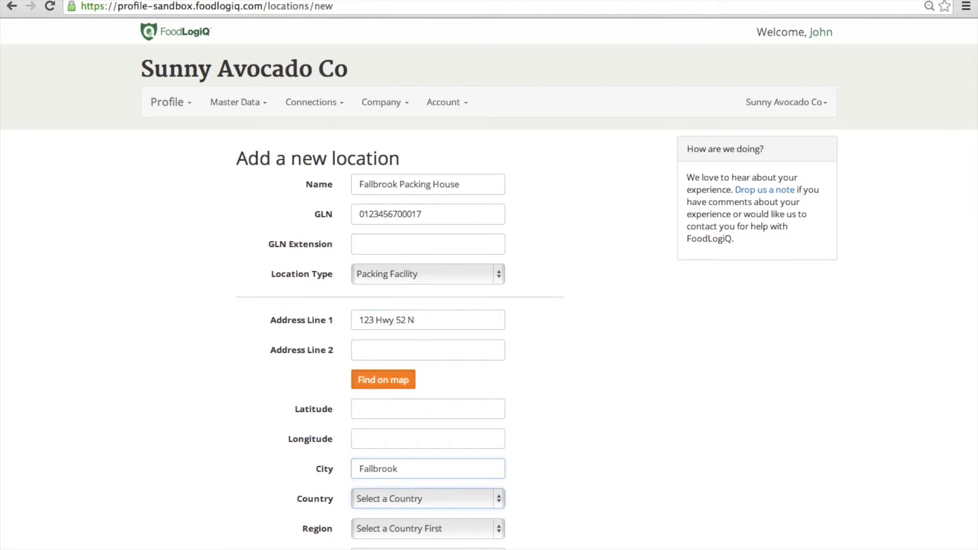
pyautogui.write('u')
pyautogui.press('Tab')
pyautogui.write('c')
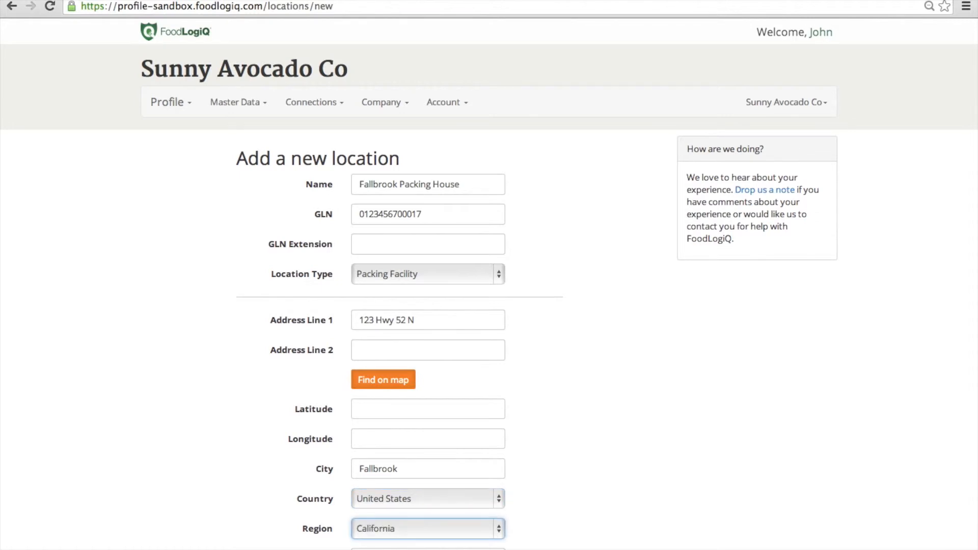
pyautogui.press('Tab')
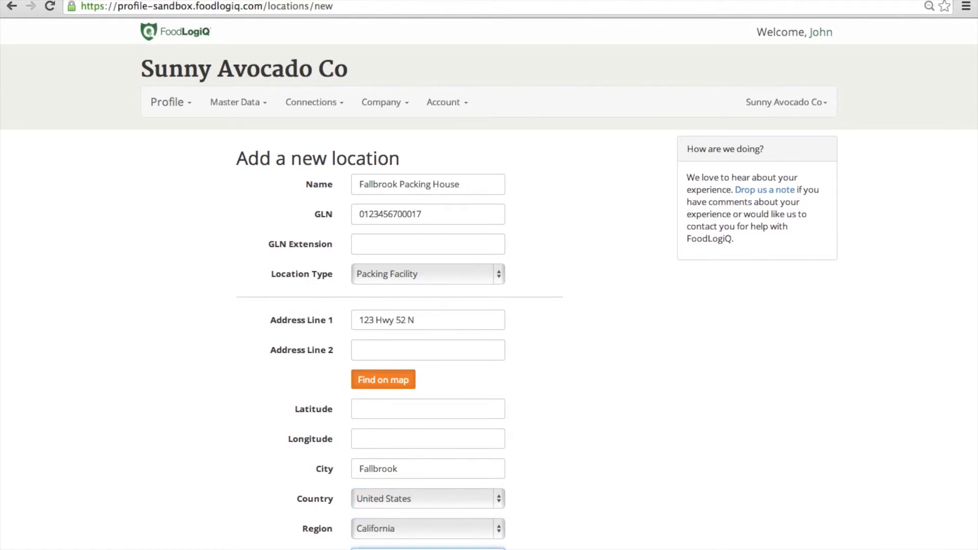
pyautogui.write('92028')
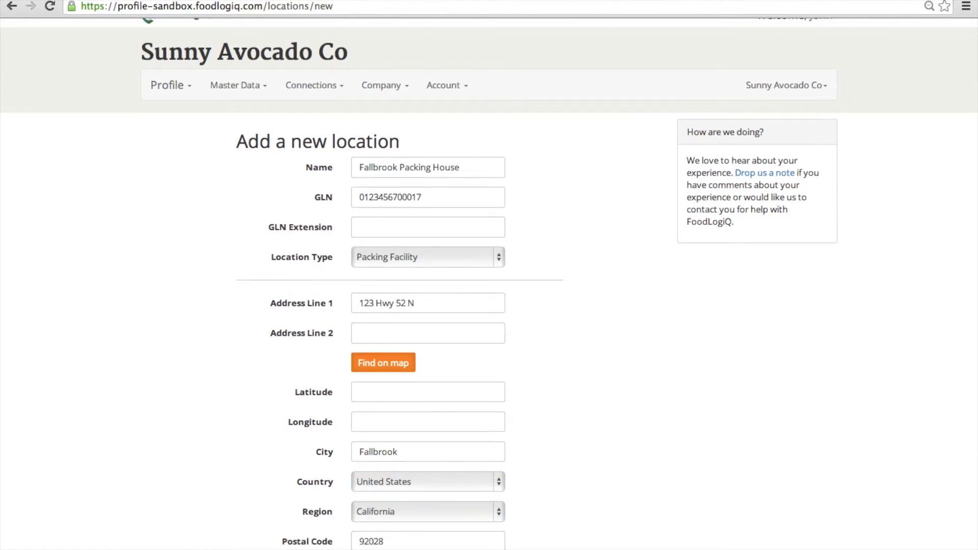
pyautogui.press('Return')
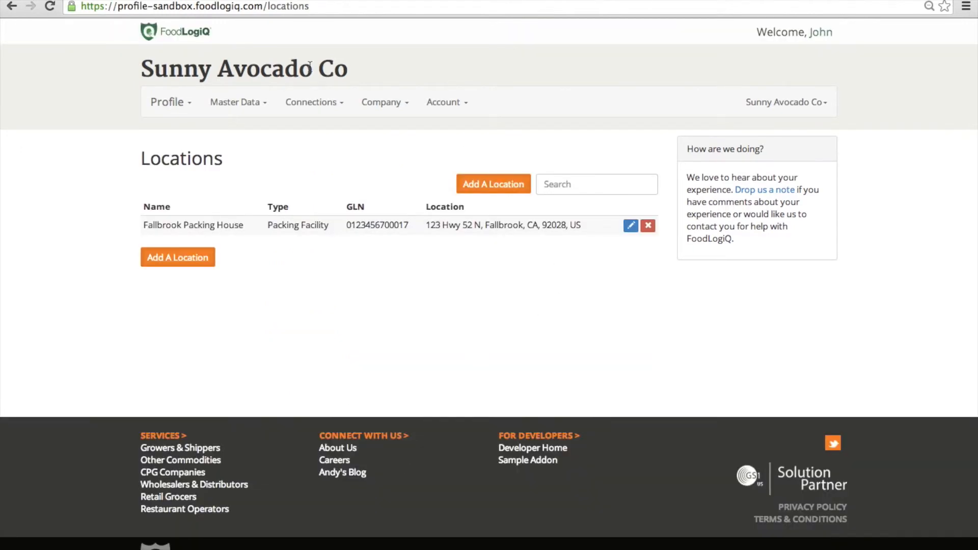
# Step: In Labeling, save the 4"x2" produce layout as template 'Standard 4X2 Label'
pyautogui.click(184, 107)
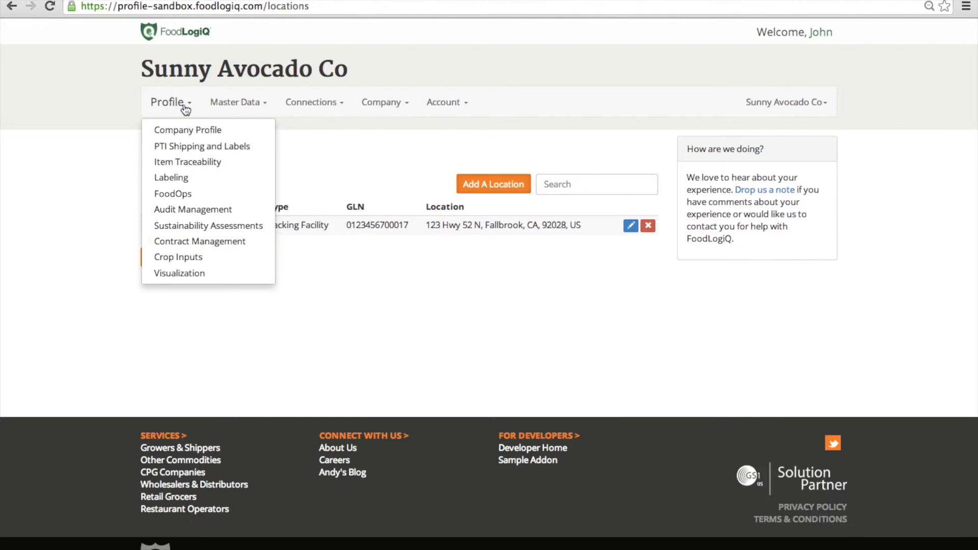
pyautogui.click(180, 178)
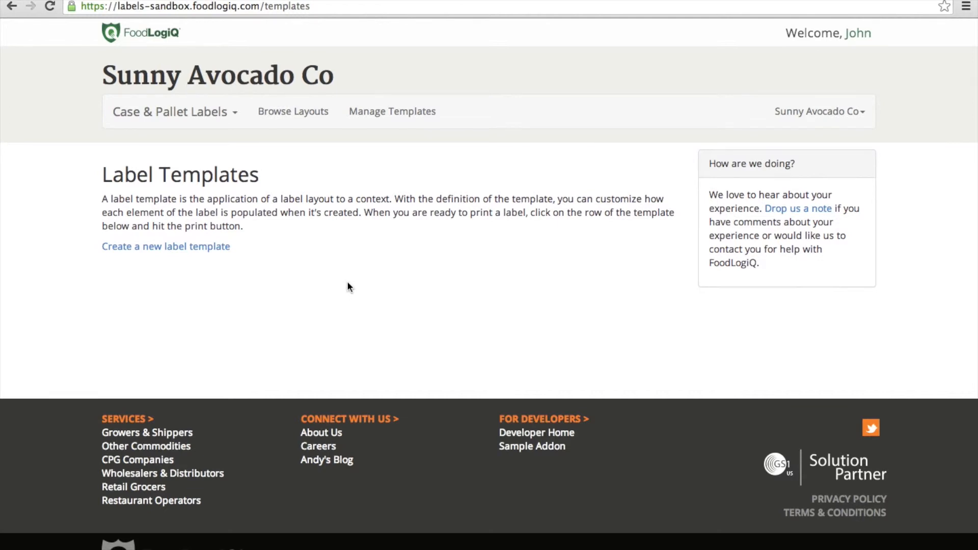
pyautogui.click(280, 117)
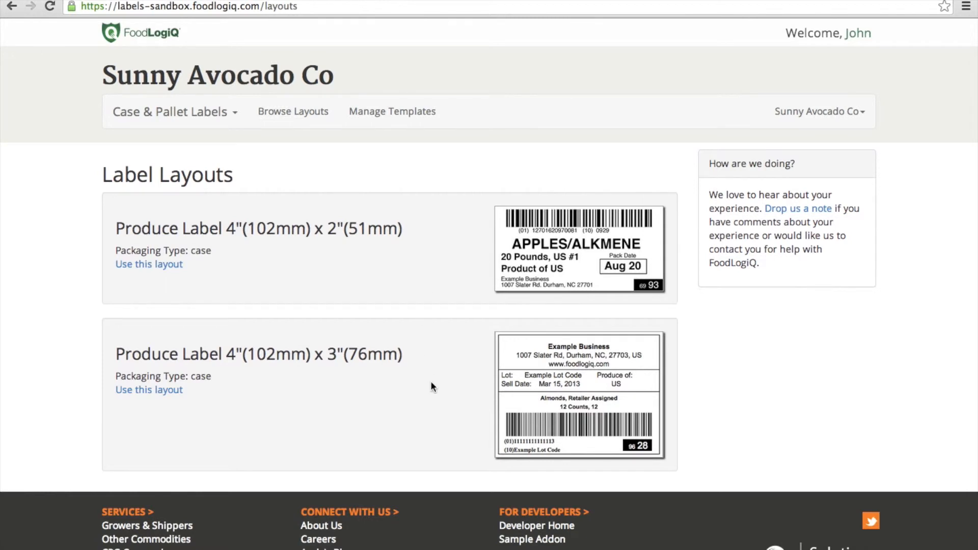
pyautogui.click(172, 267)
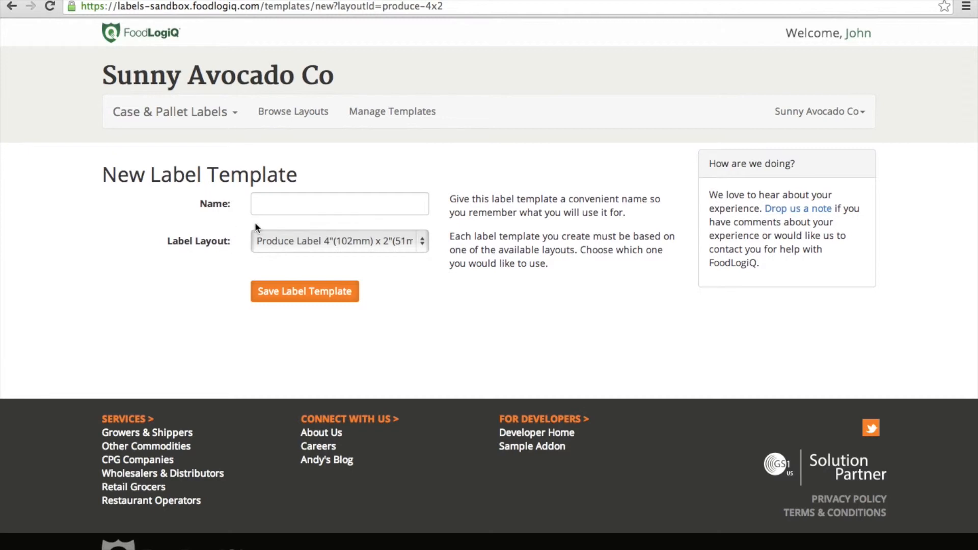
pyautogui.write('Stand')
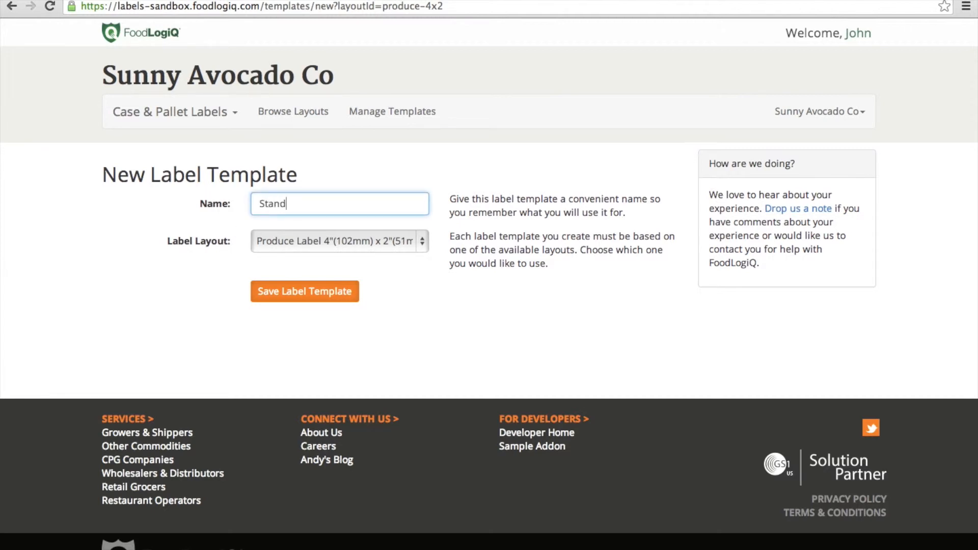
pyautogui.write('ard 4X2 Label')
pyautogui.click(270, 292)
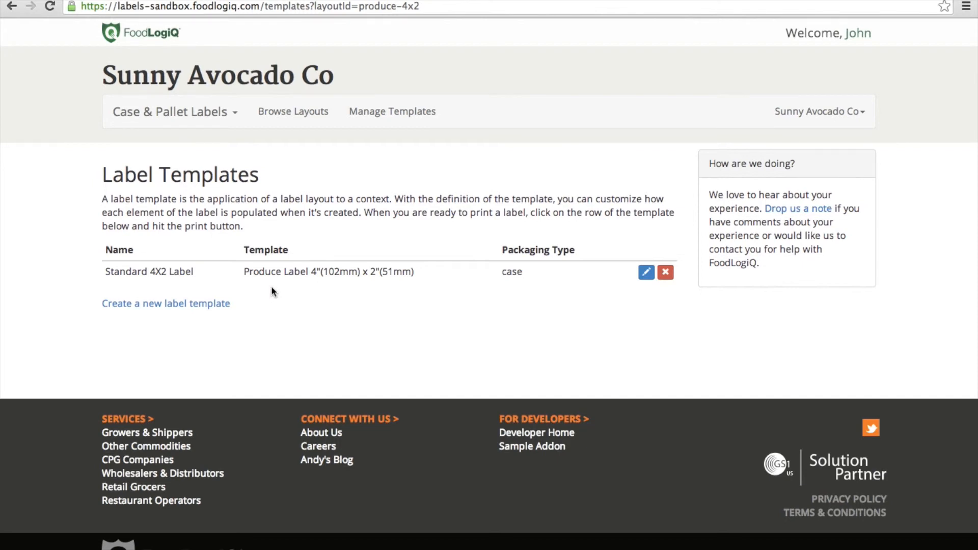
# Step: Start a label from Standard 4X2 Label for US Hass Avocados Sz 48 at Fallbrook Packing House
pyautogui.click(284, 272)
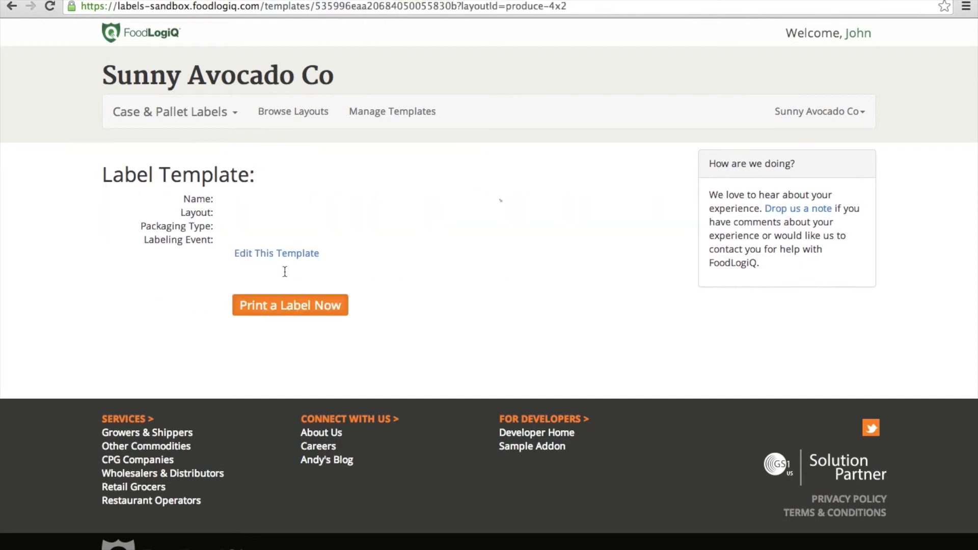
pyautogui.click(281, 307)
pyautogui.scroll(-5, 389, 287)
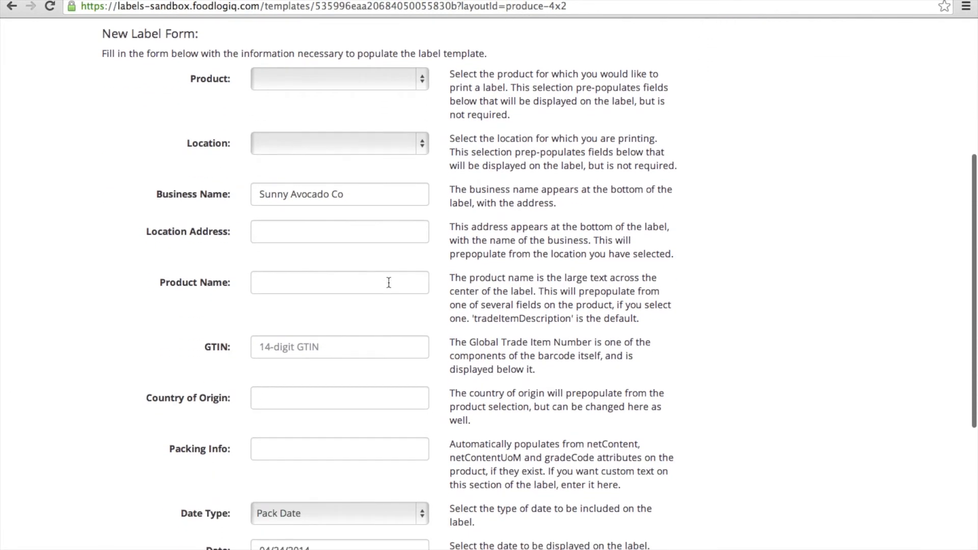
pyautogui.click(424, 81)
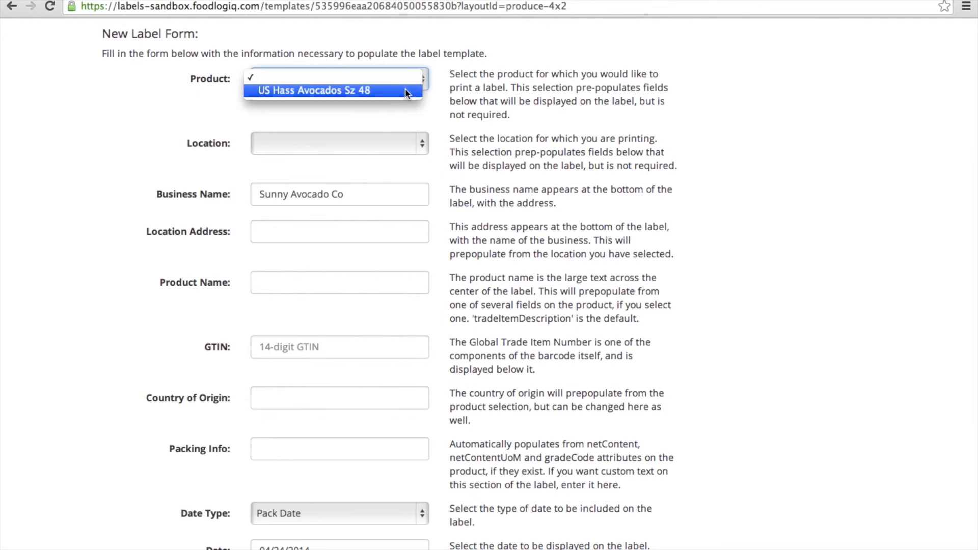
pyautogui.click(406, 90)
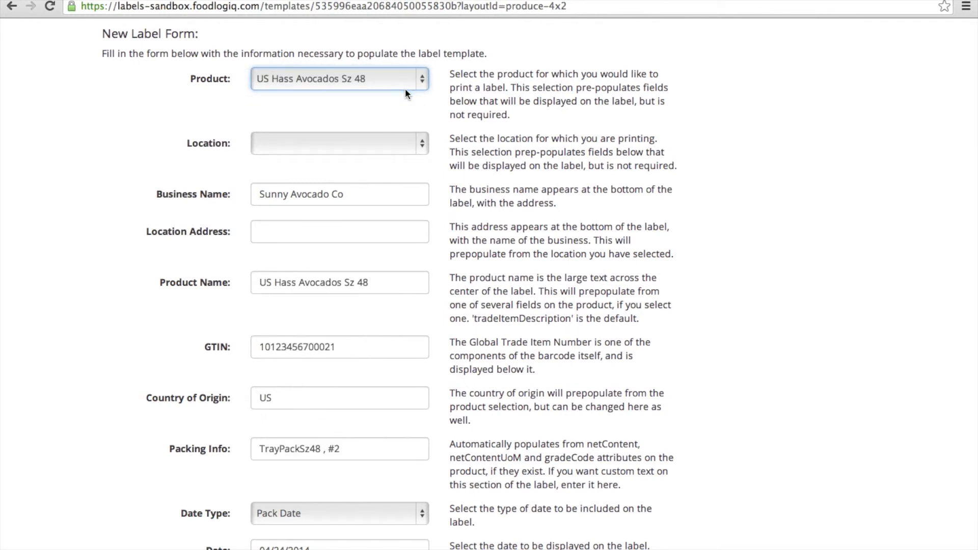
pyautogui.click(407, 144)
pyautogui.click(404, 158)
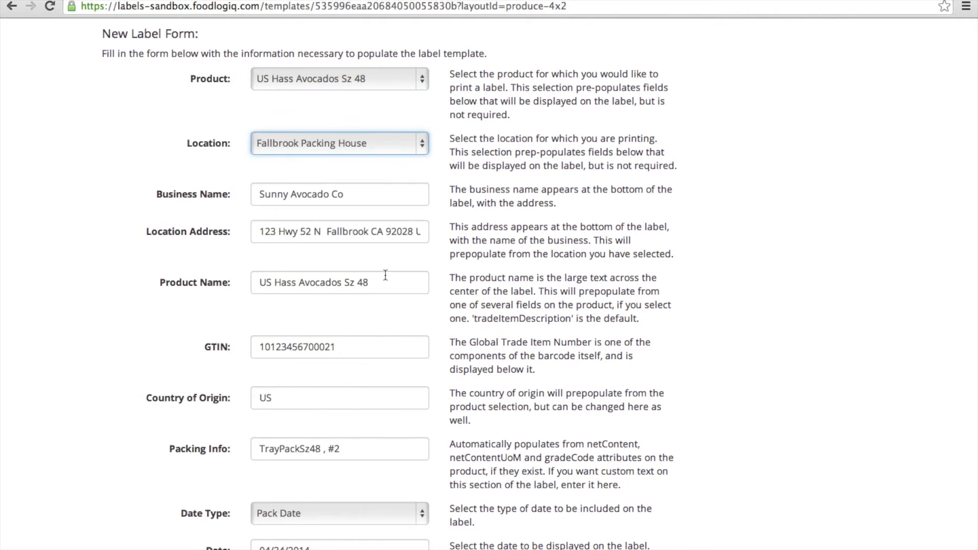
pyautogui.scroll(-3, 385, 275)
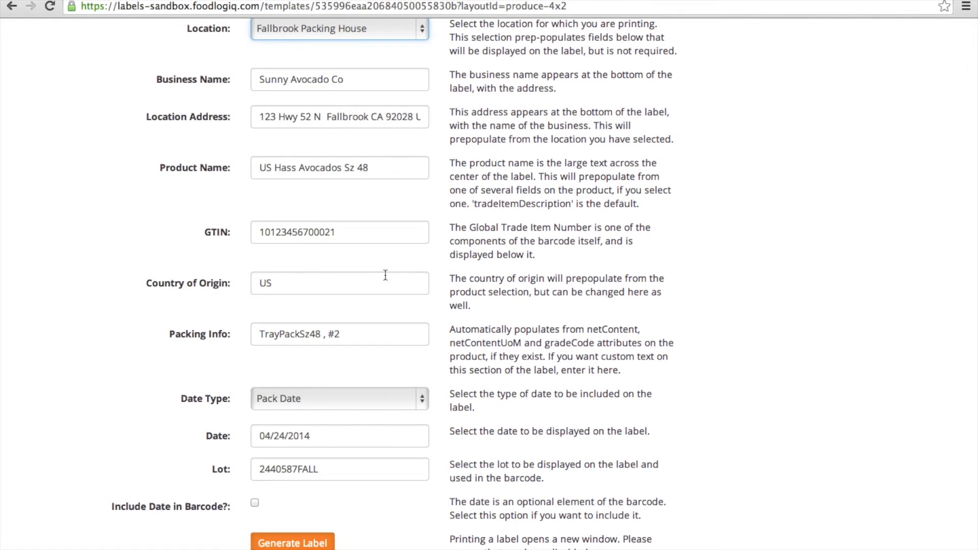
pyautogui.click(368, 335)
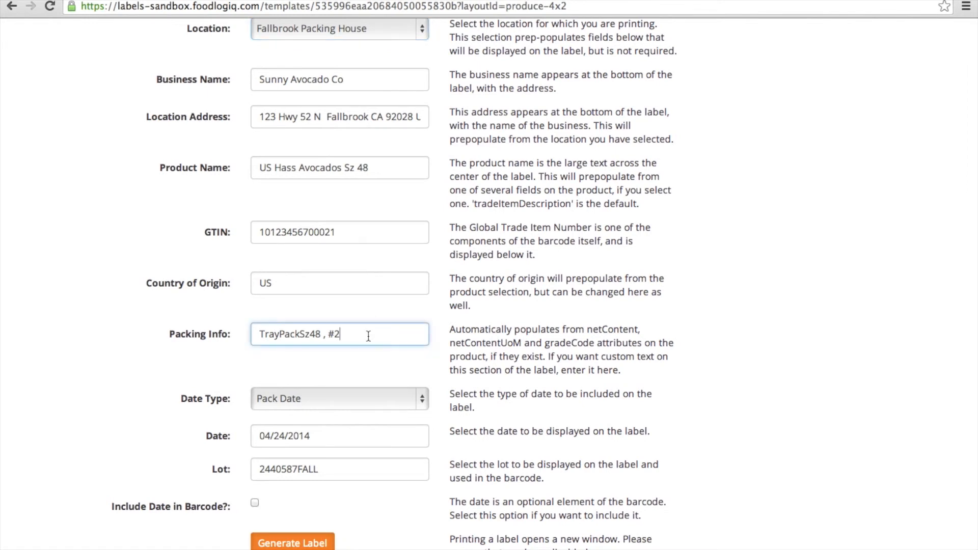
pyautogui.click(424, 398)
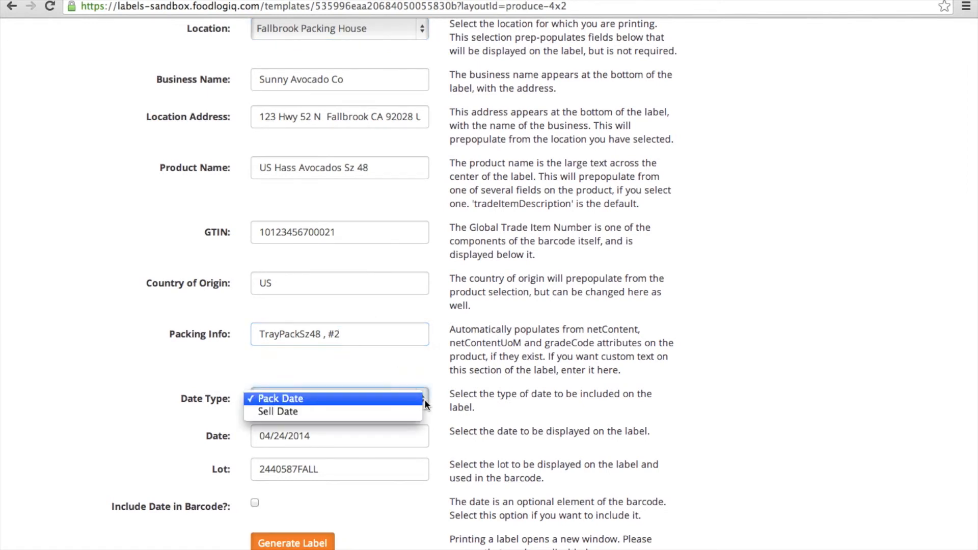
pyautogui.click(404, 411)
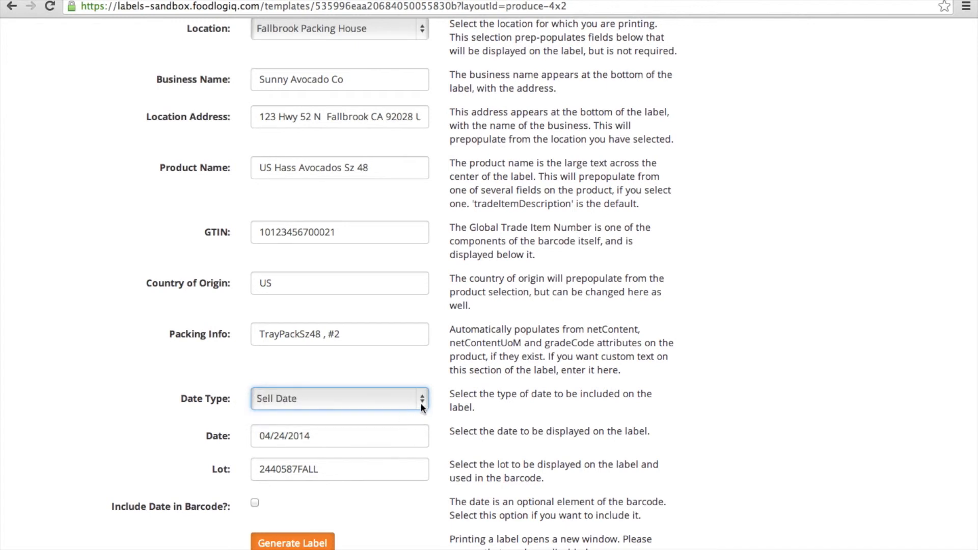
pyautogui.click(424, 399)
pyautogui.click(382, 386)
pyautogui.click(371, 440)
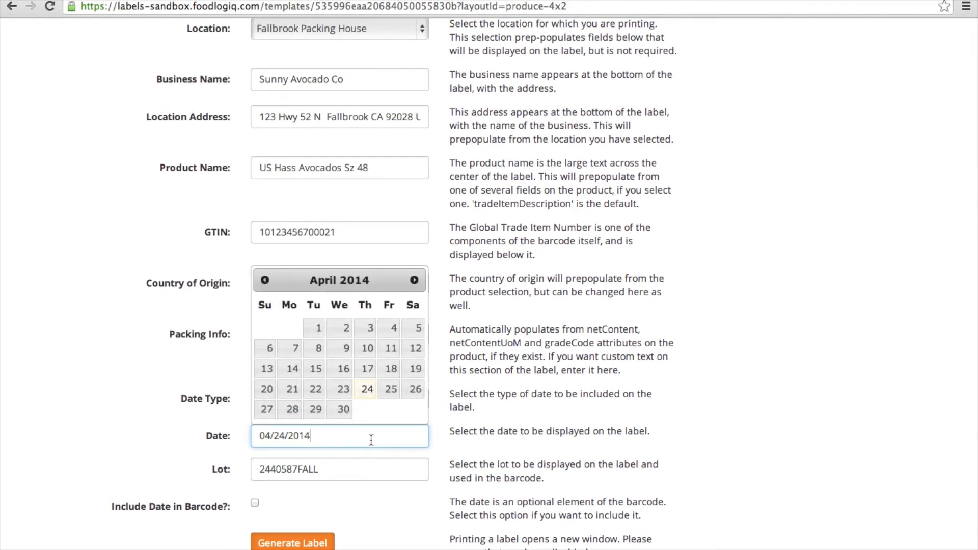
pyautogui.click(360, 473)
pyautogui.press('BackSpace')
pyautogui.press('BackSpace')
pyautogui.press('BackSpace')
pyautogui.press('BackSpace')
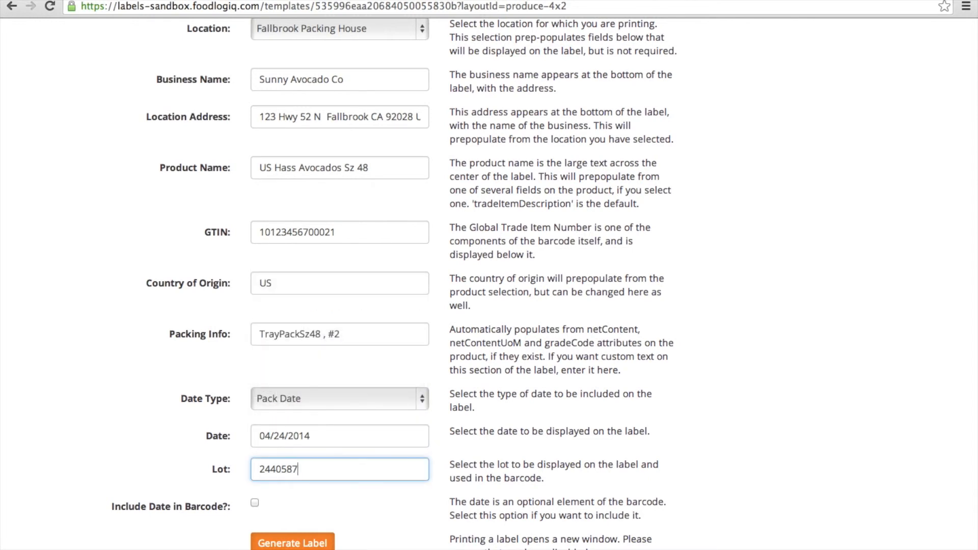
pyautogui.write('-101')
pyautogui.click(306, 543)
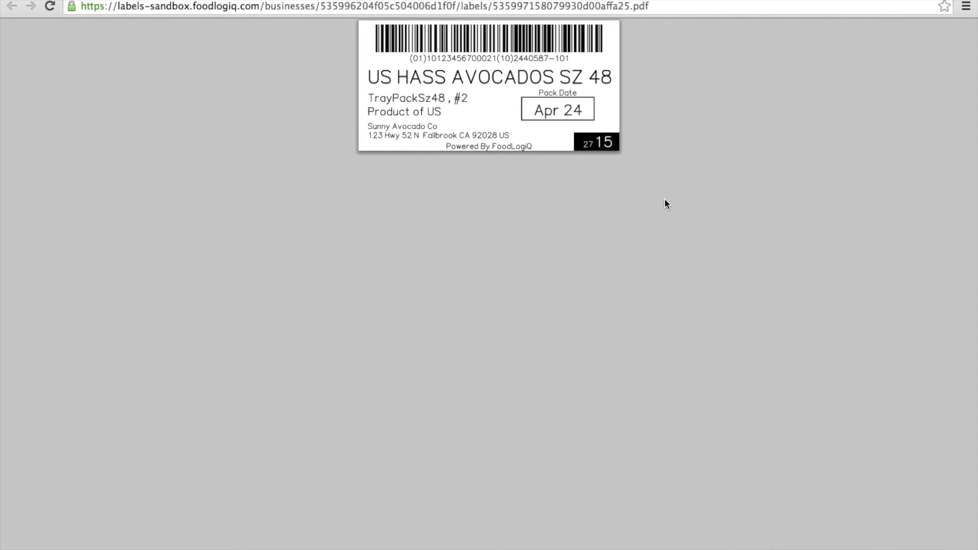
pyautogui.click(102, 1)
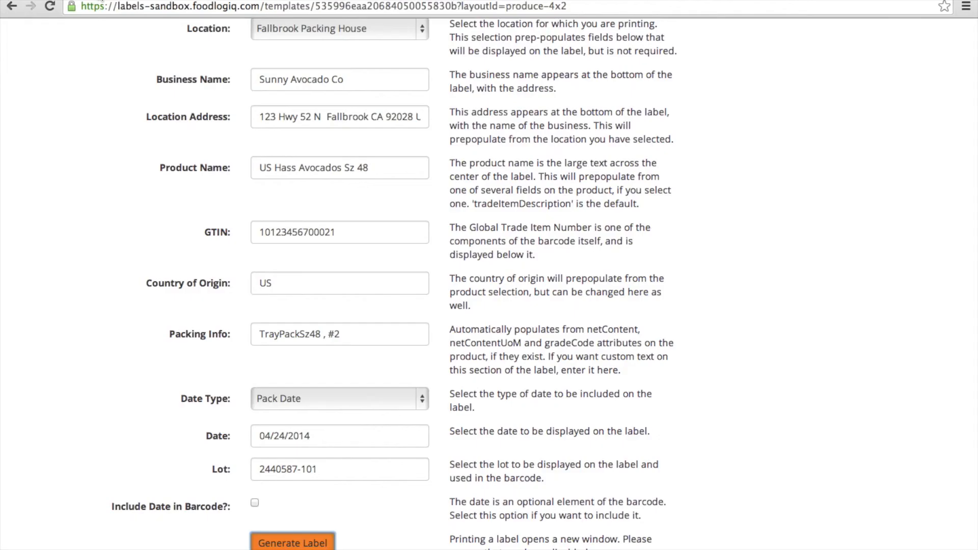
# Step: Show the FoodLogiQ modules list from the Case & Pallet Labels dropdown at the top
pyautogui.scroll(10, 94, 135)
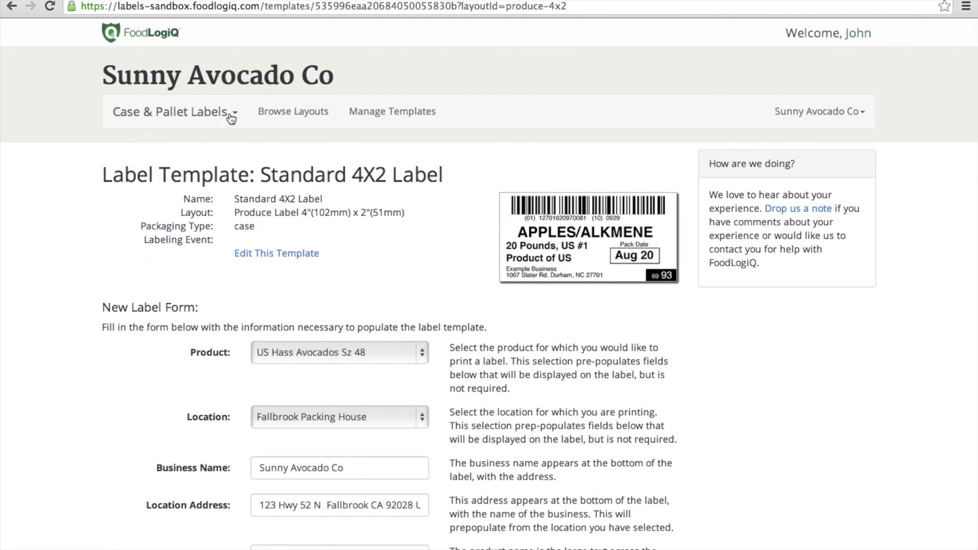
pyautogui.click(231, 117)
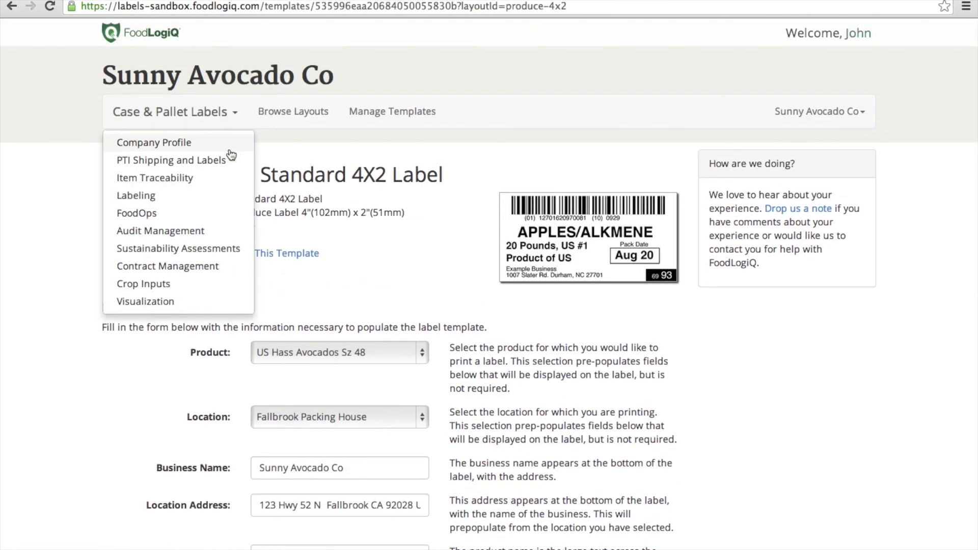